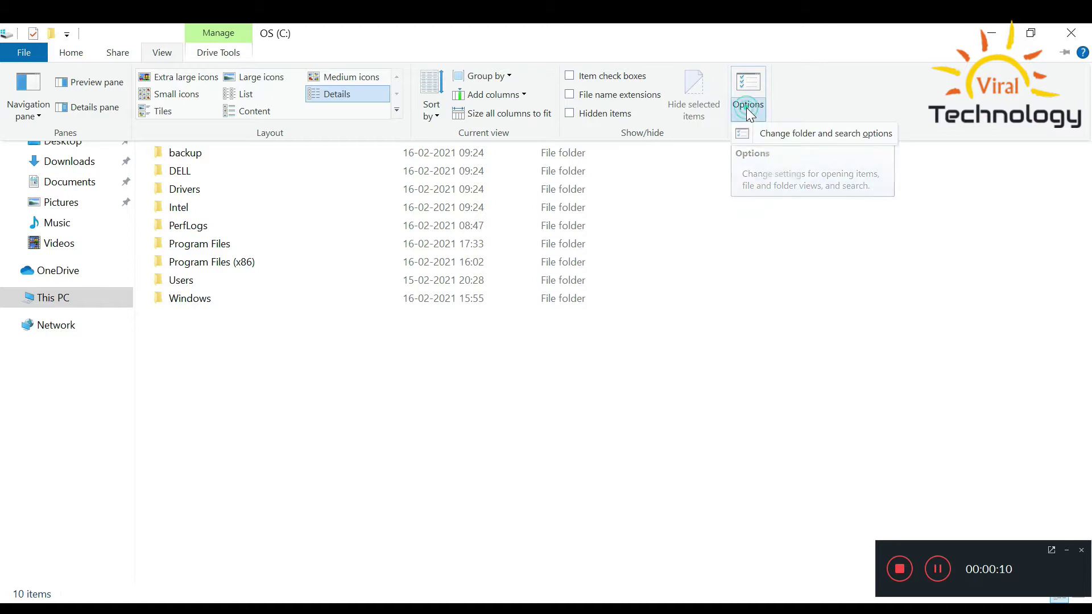
Step: Set the folder options to show hidden files, folders, and drives and to display protected operating system files, accepting the warning
click(796, 135)
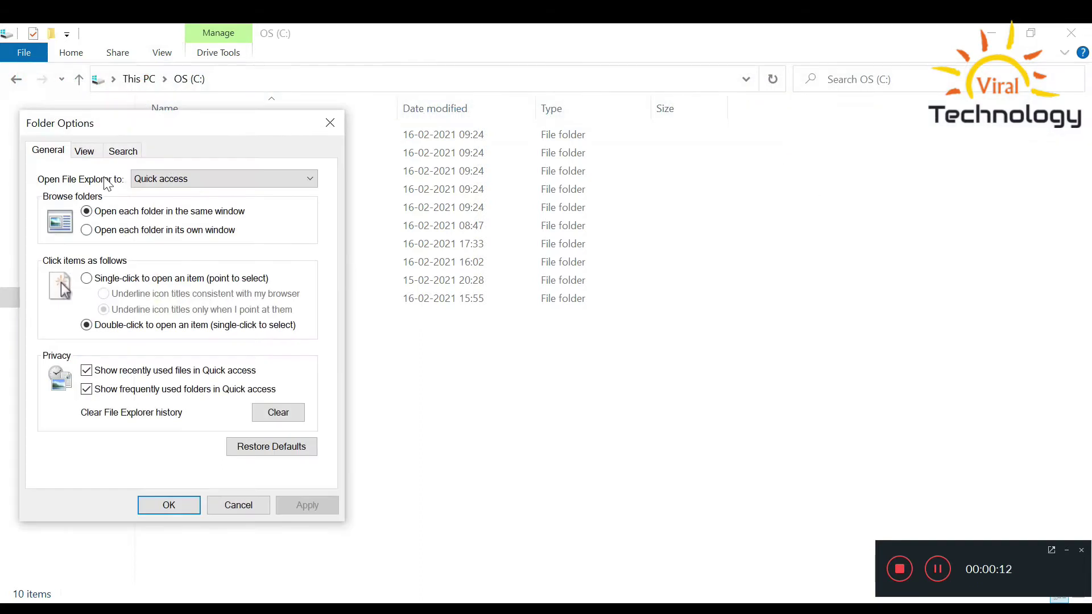
click(85, 153)
drag(119, 127, 185, 105)
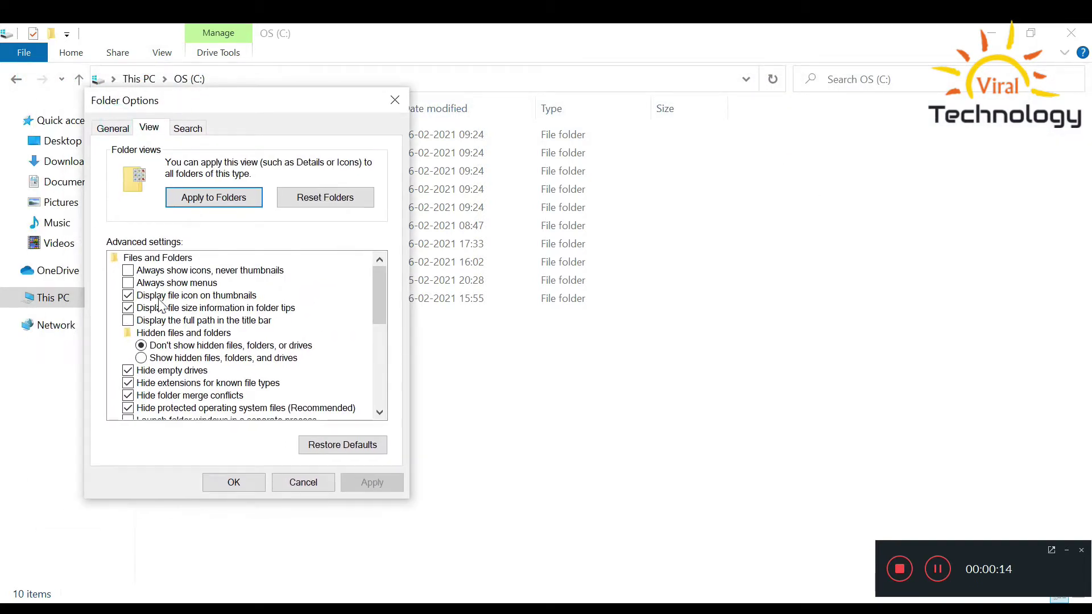
click(155, 359)
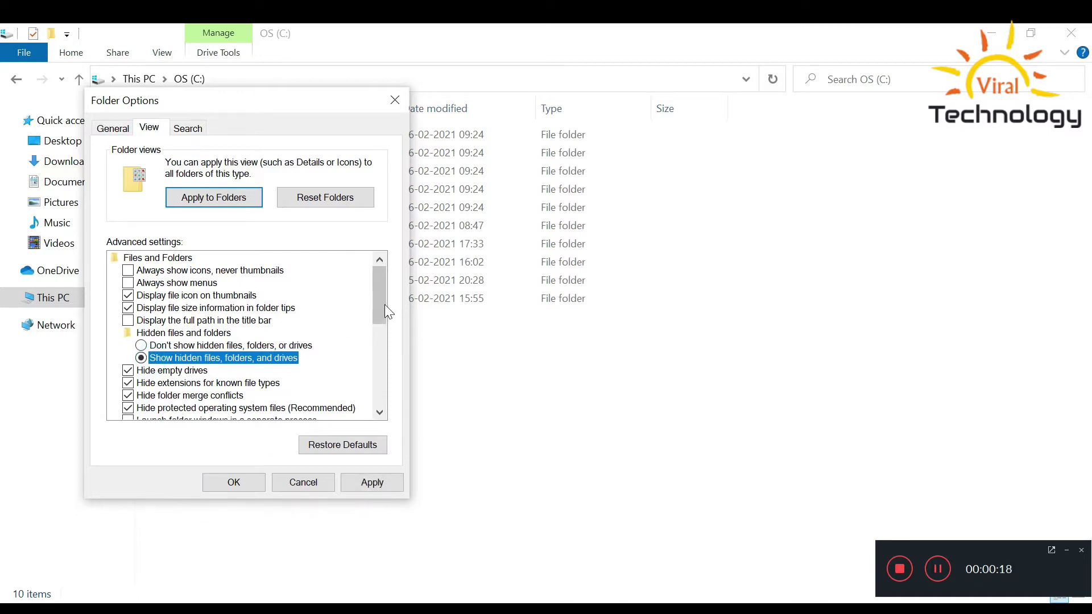
drag(384, 305, 385, 316)
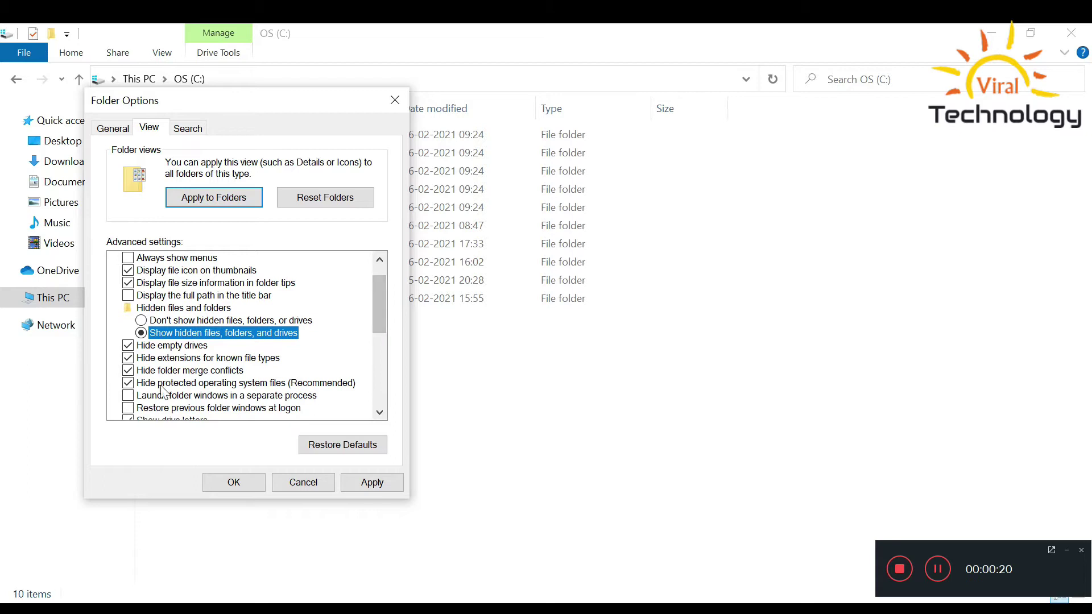
click(128, 384)
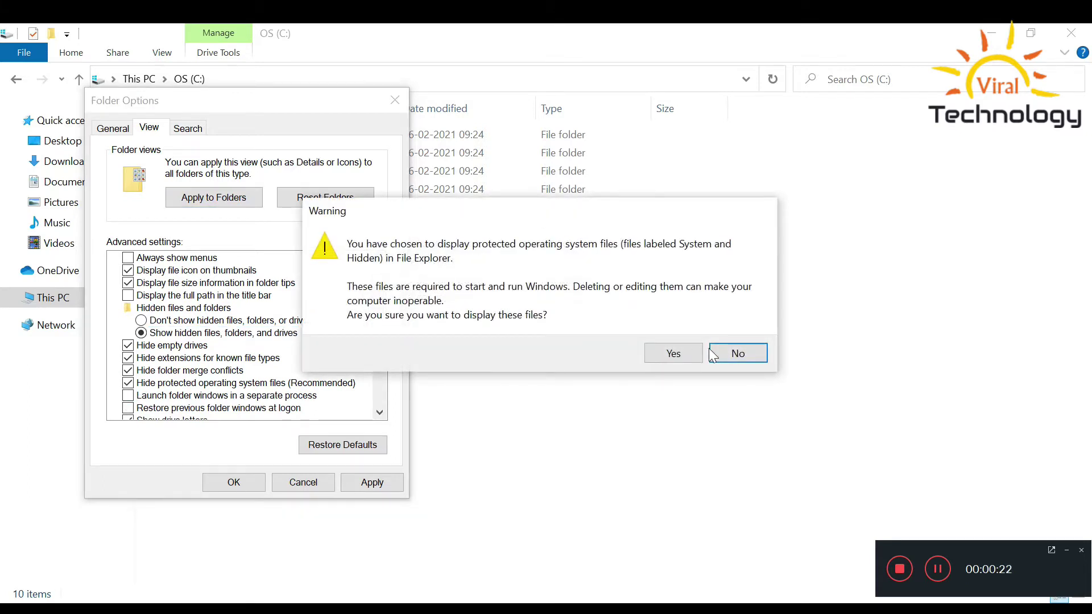
click(670, 355)
click(251, 487)
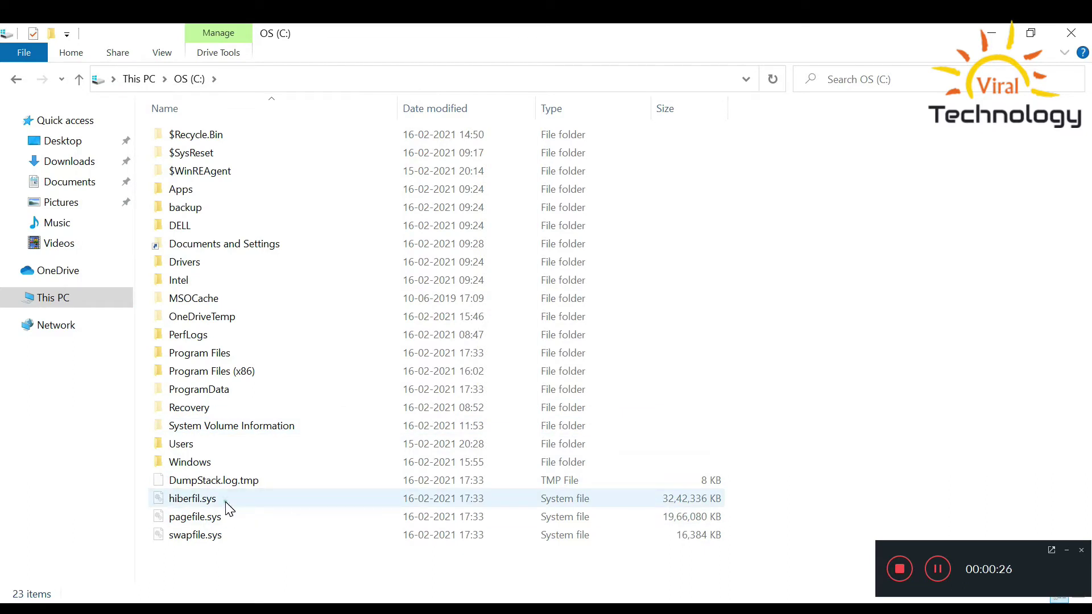
Step: Examine the hiberfil.sys and pagefile.sys system files on the C: drive and their sizes
click(226, 500)
click(223, 521)
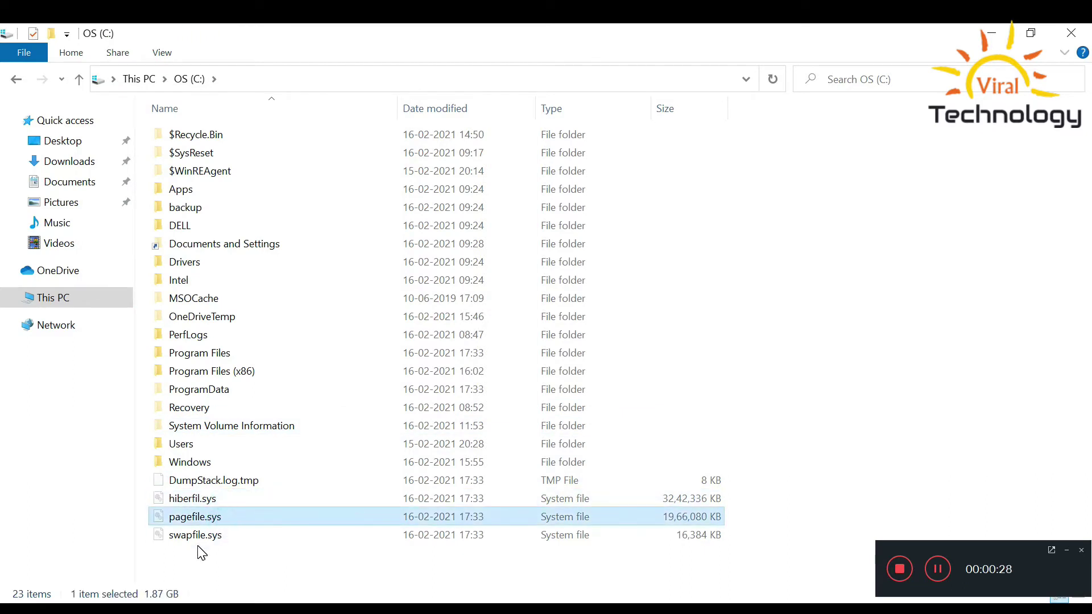
click(217, 500)
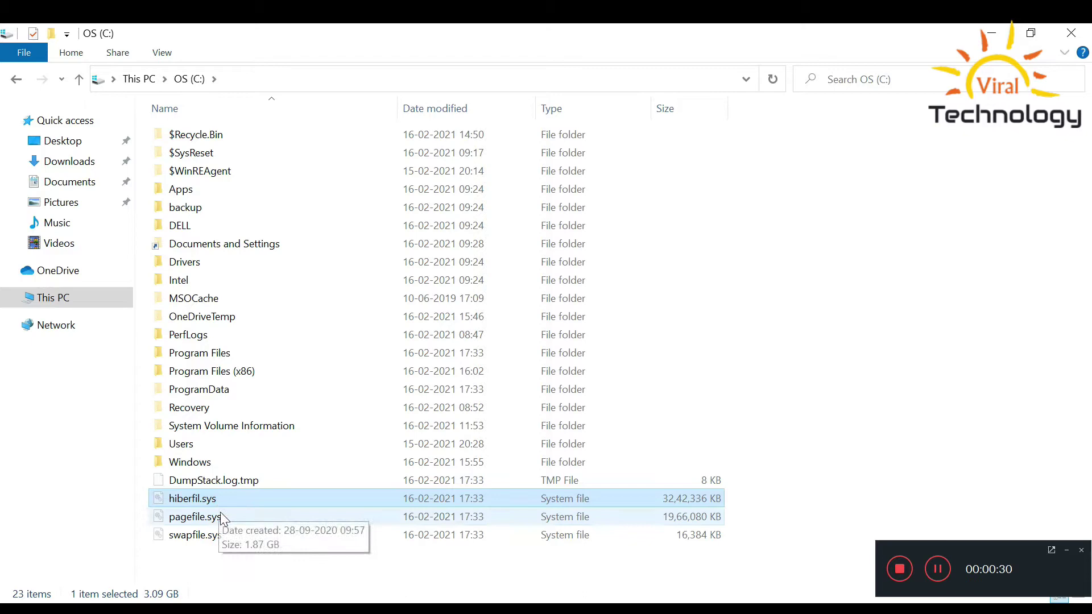
click(220, 514)
Step: Show the desktop and open Command Prompt as administrator
key(super+d)
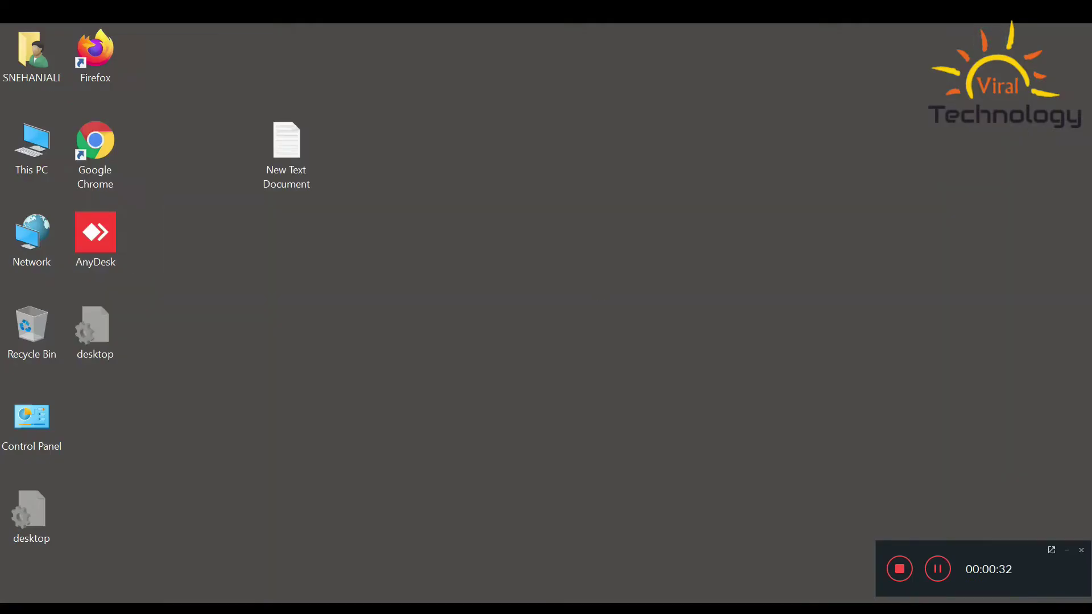
key(super+s)
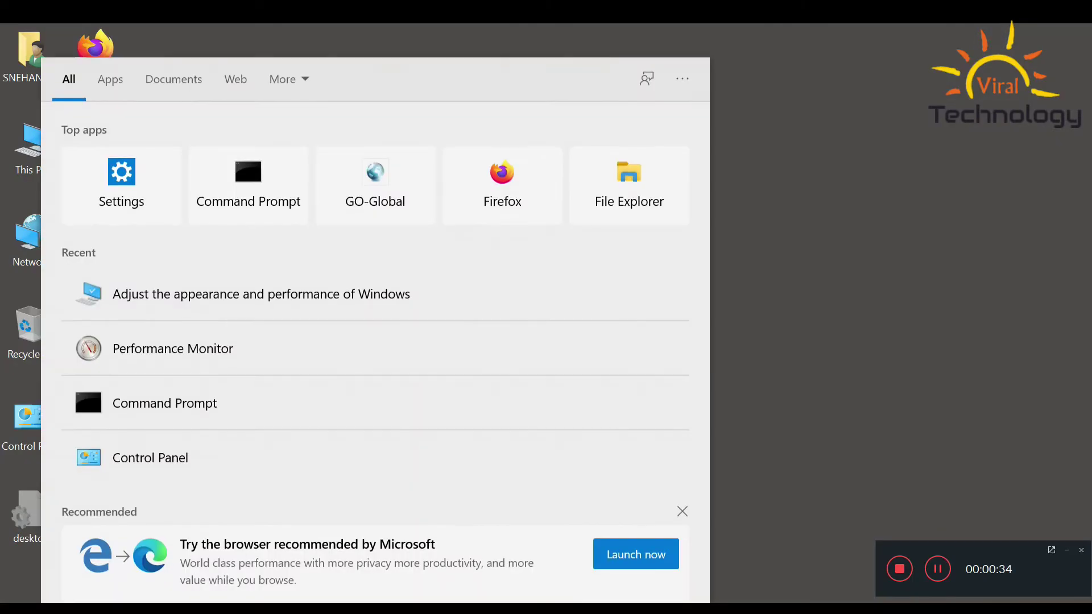
text(comma)
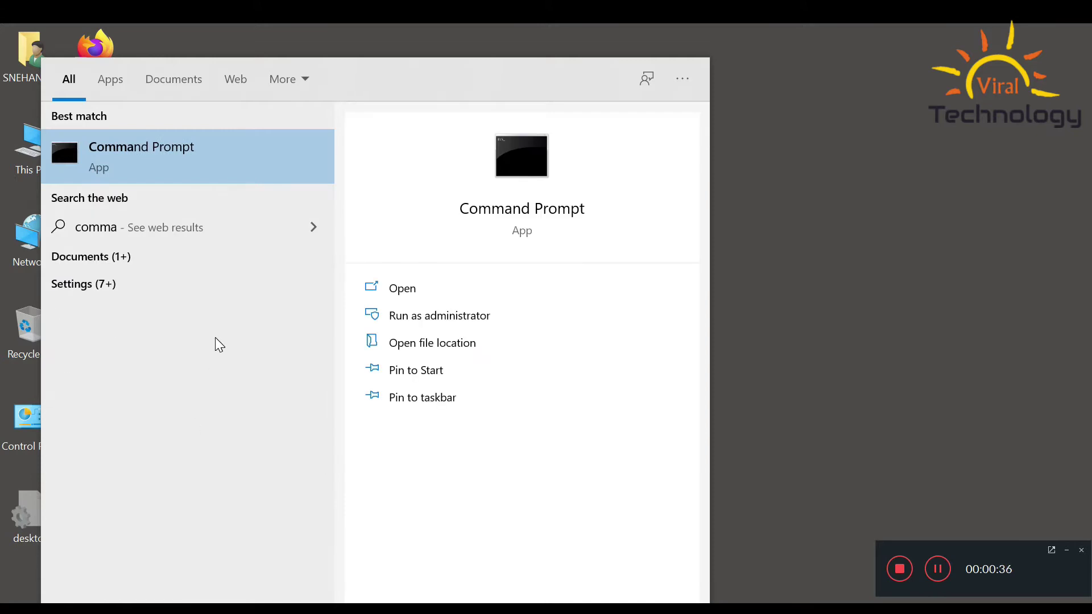
right_click(154, 139)
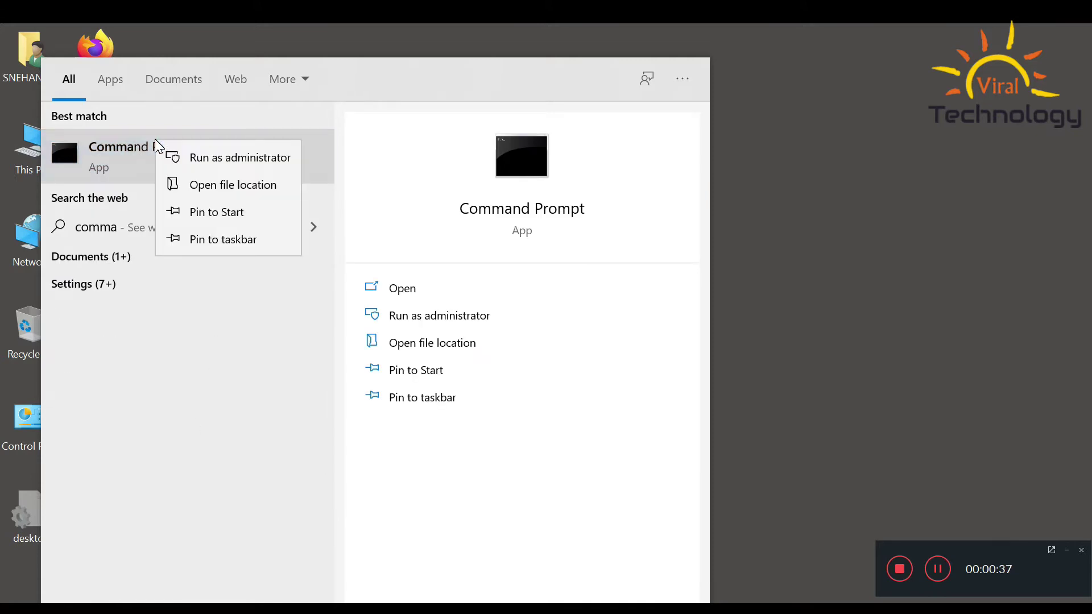
click(223, 161)
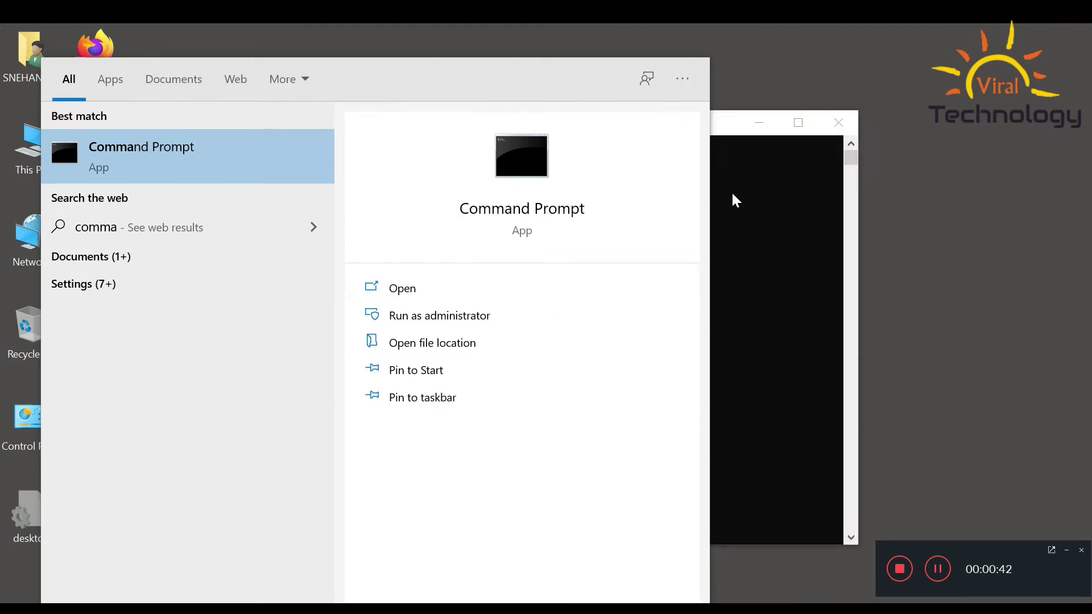
click(734, 198)
drag(447, 128, 576, 133)
Step: Enter the command powercgf.exe /h off at the prompt without running it
text(powercgf.ex)
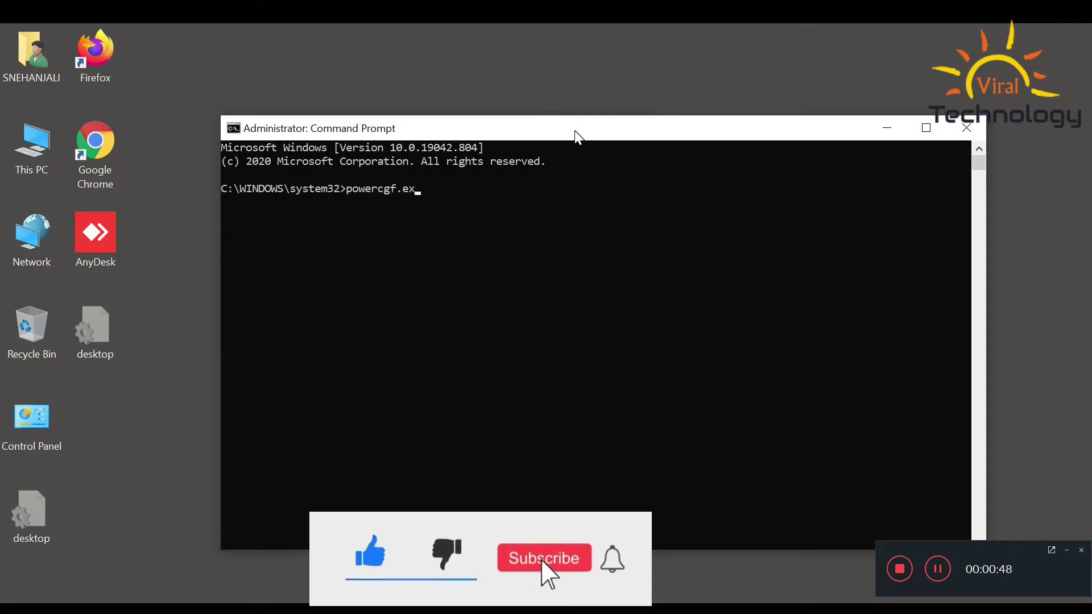
text(e /h off)
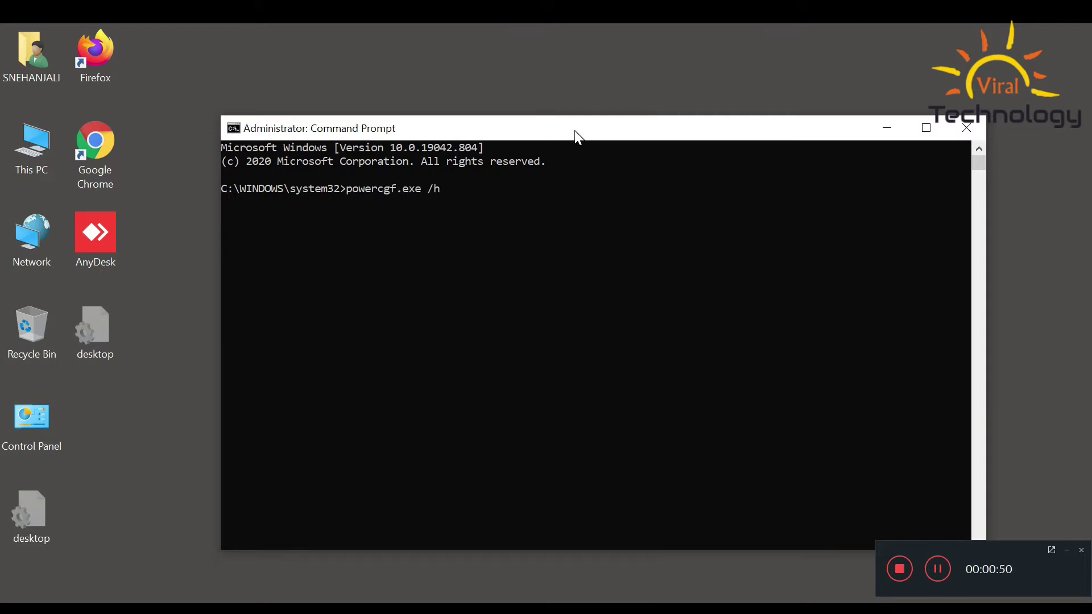
Step: Copy the line powercfg.exe /h off from the New Text Document on the desktop, and minimize the document
drag(575, 136, 661, 211)
double_click(285, 154)
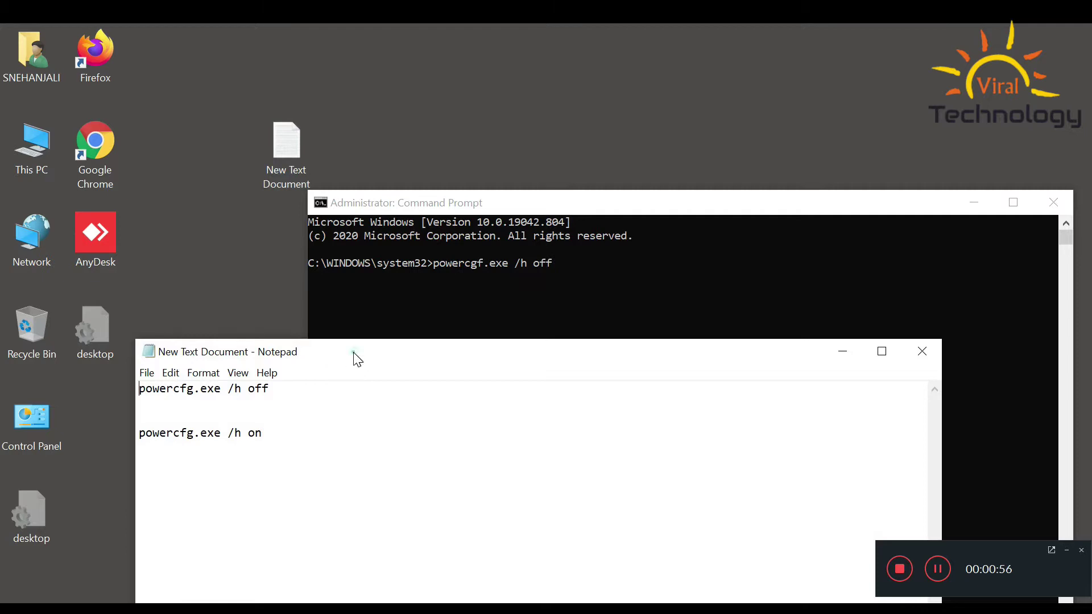
drag(357, 359, 608, 310)
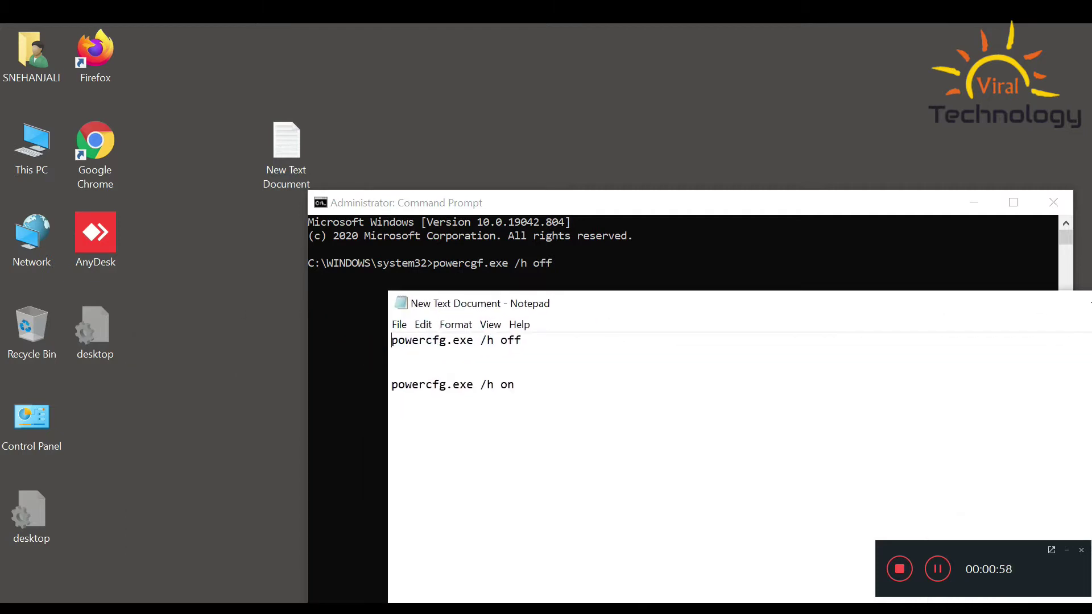
drag(391, 340, 521, 340)
key(super+c)
drag(605, 309, 431, 291)
click(922, 291)
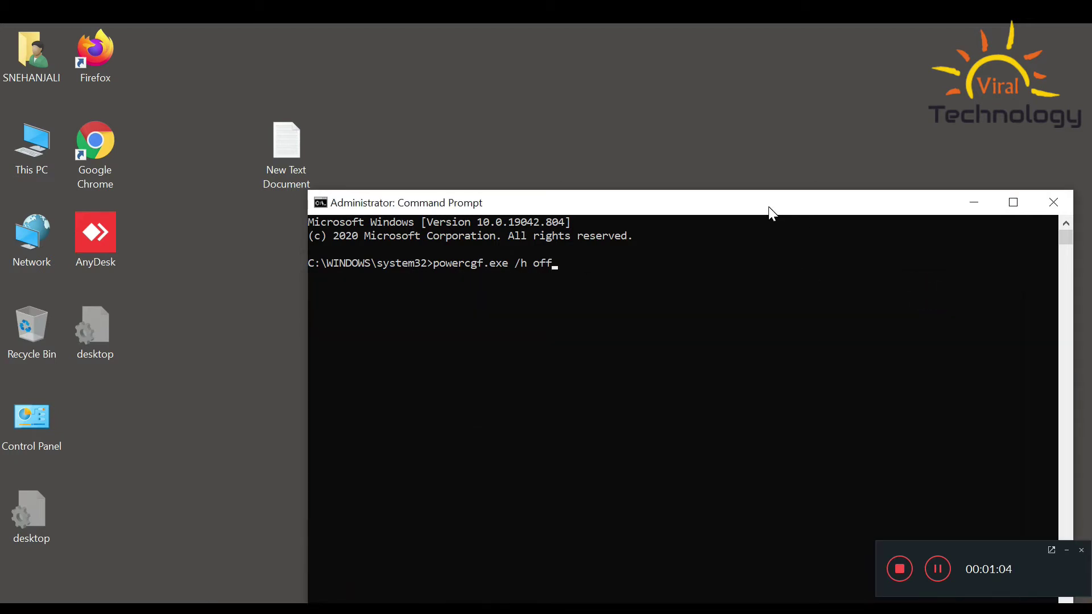
Step: Try to run the entered powercgf.exe /h off command, and close the Command Prompt
drag(769, 208, 738, 151)
key(Return)
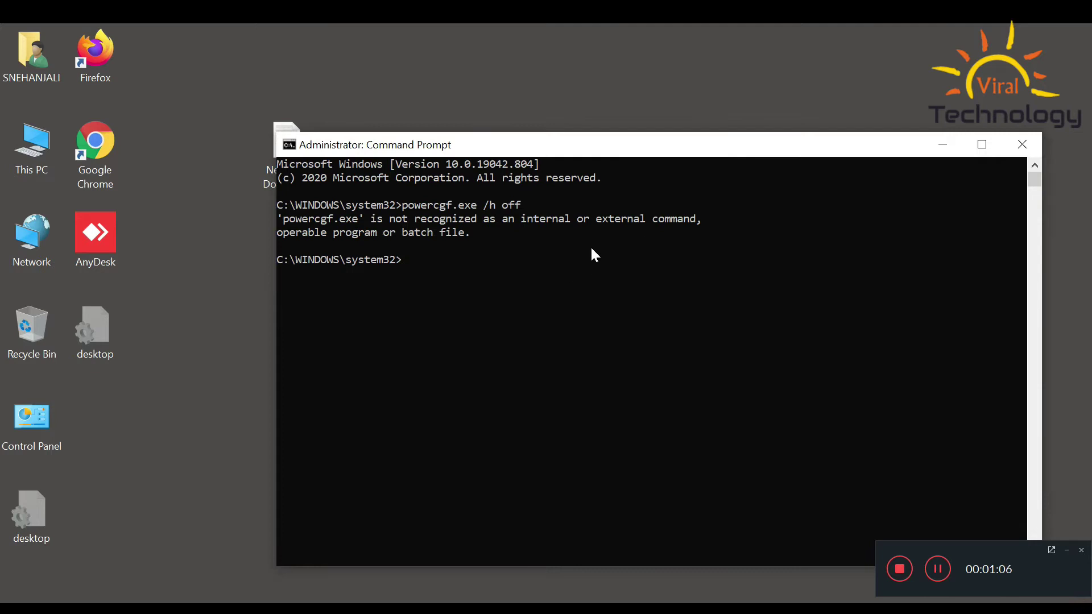
click(1022, 144)
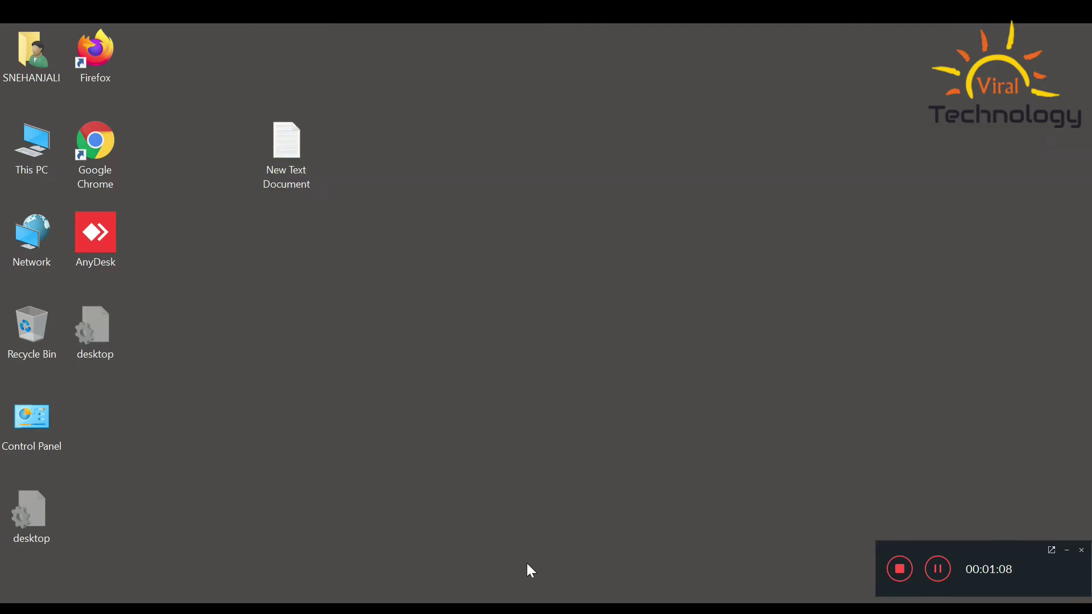
Step: Search for Command Prompt again and run it as administrator
text(comm)
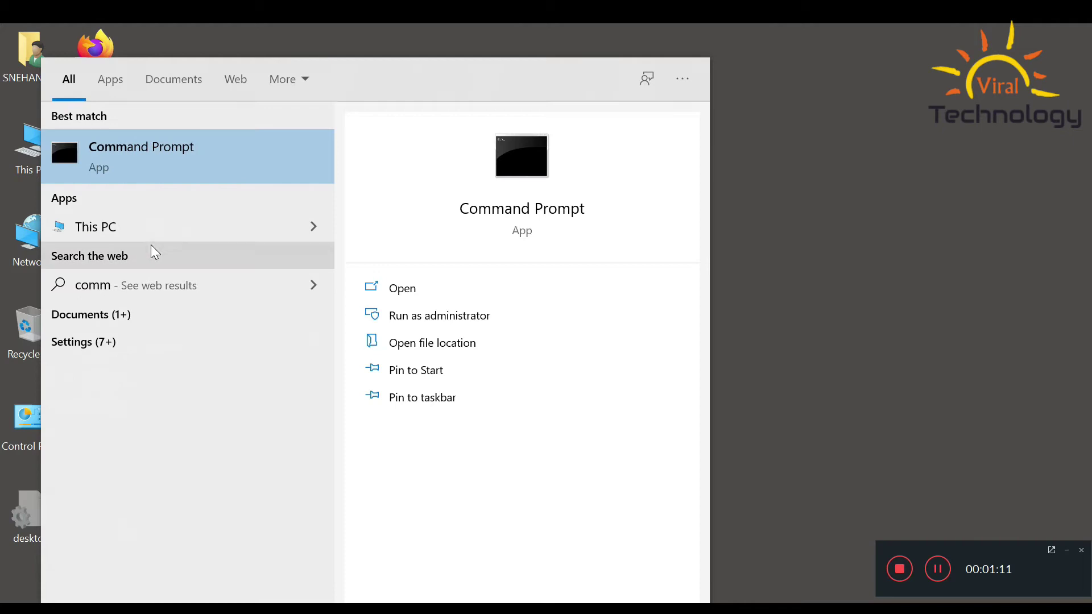
right_click(200, 156)
click(275, 175)
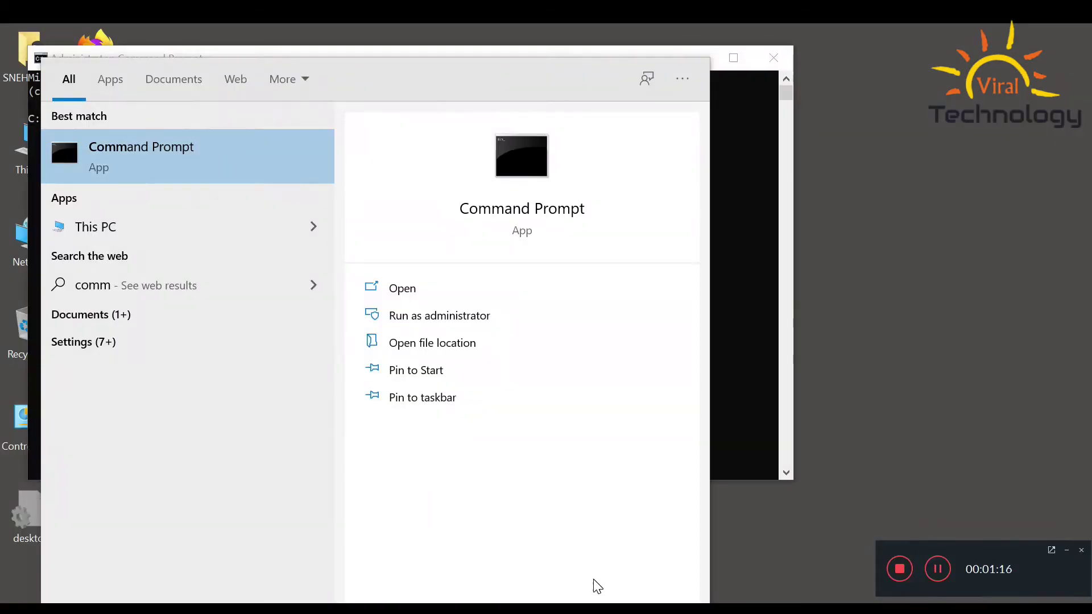
Step: Paste and run powercfg.exe /h off in the administrator Command Prompt, and minimize its window
key(alt+Tab)
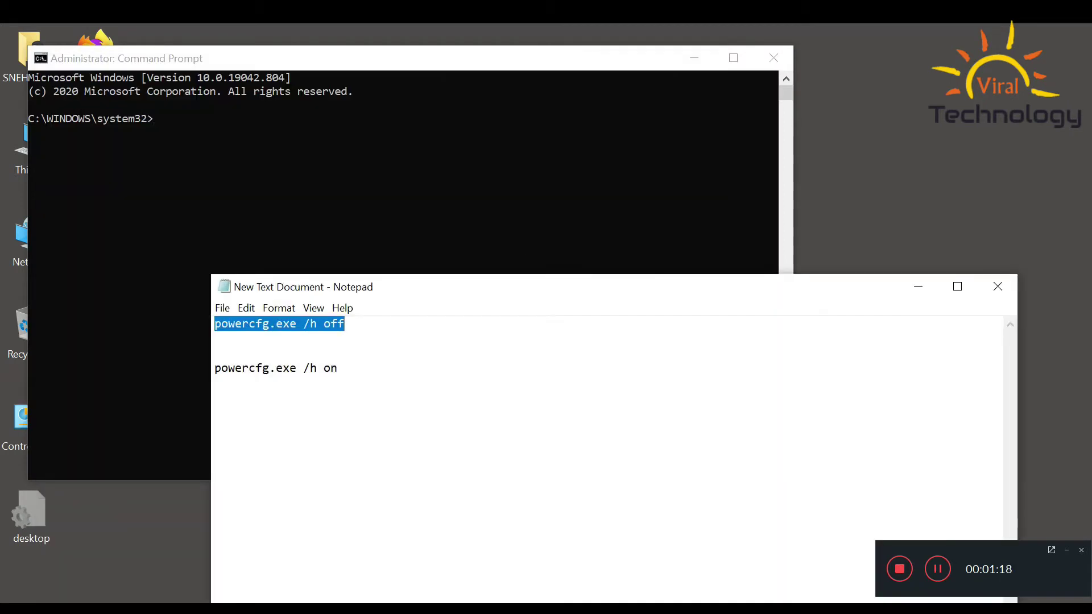
click(216, 128)
right_click(216, 127)
key(Return)
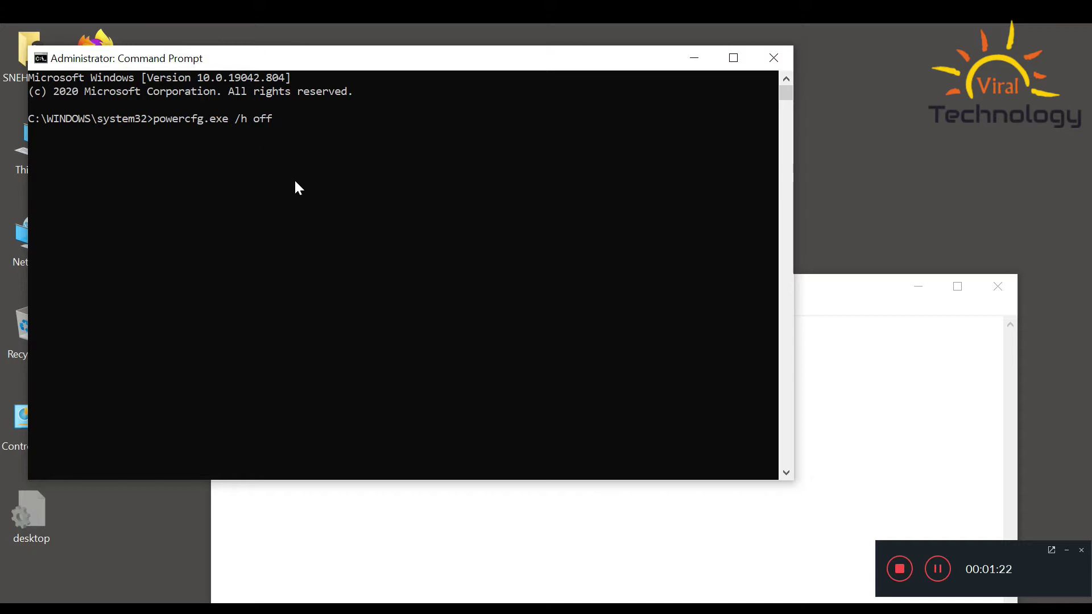
click(694, 58)
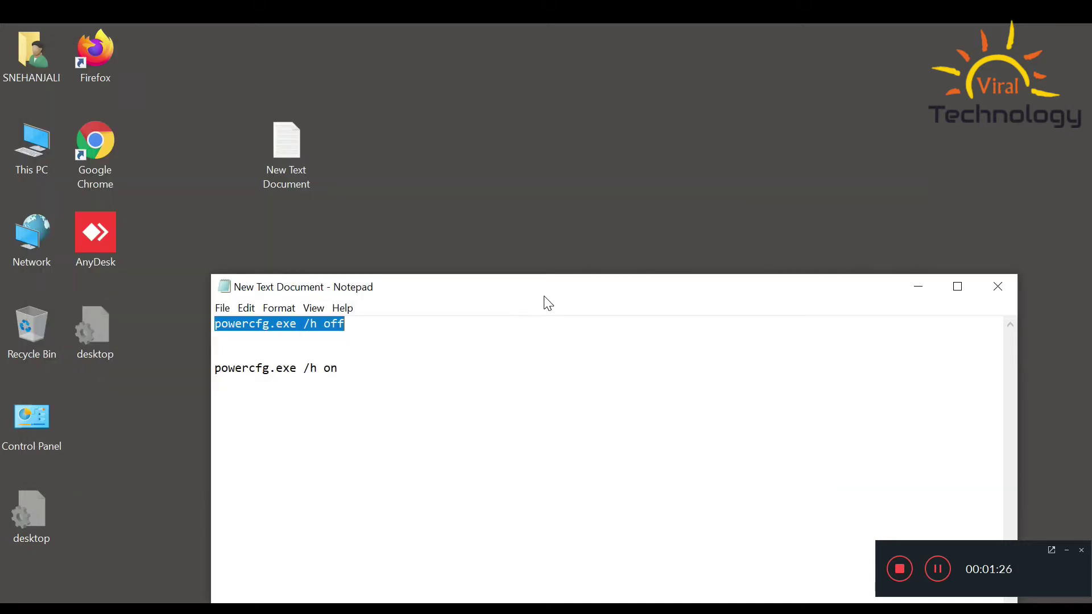
Step: Check the C: drive for the hiberfil.sys file, and minimize File Explorer and the text document
drag(548, 303, 484, 115)
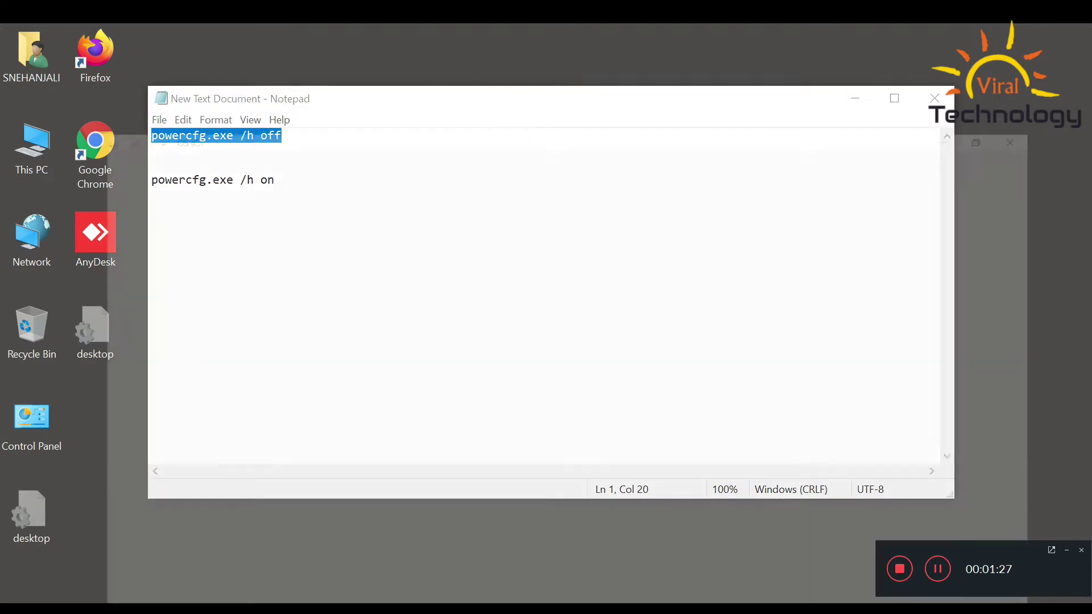
key(alt+Tab)
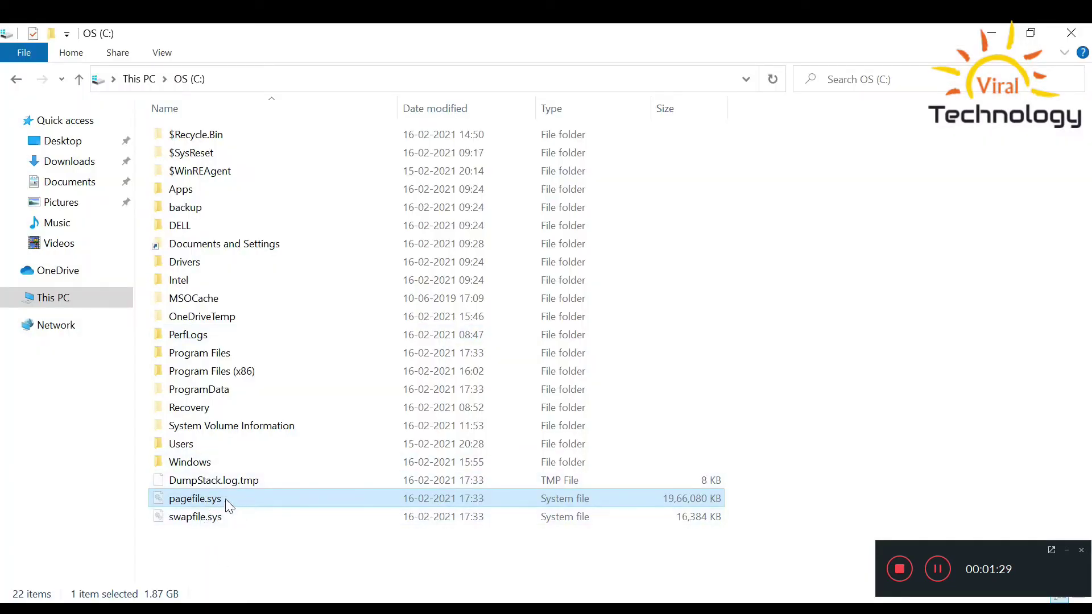
click(991, 34)
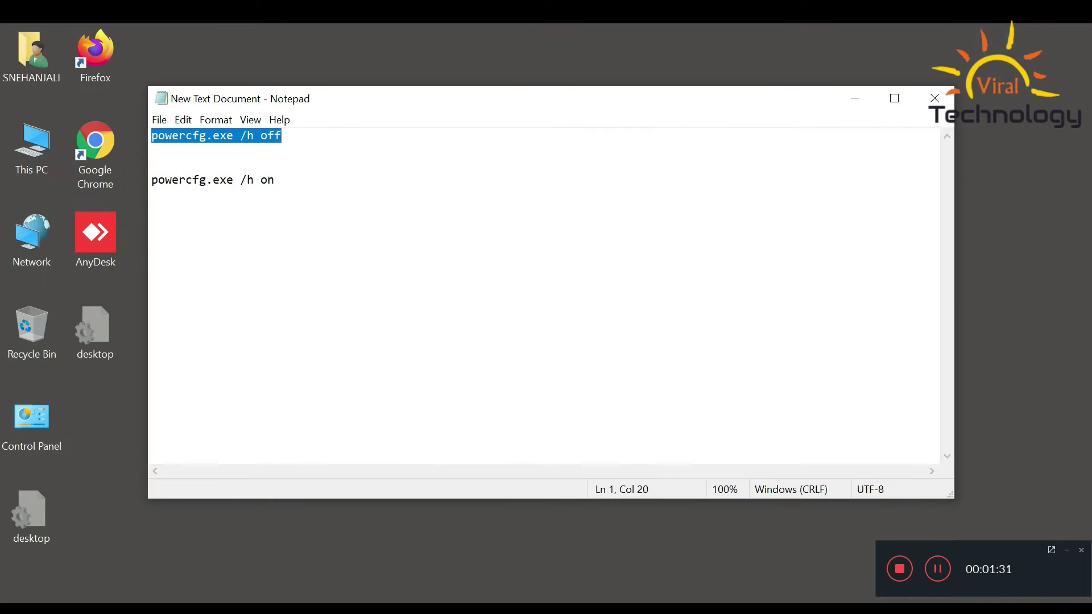
click(855, 98)
click(271, 364)
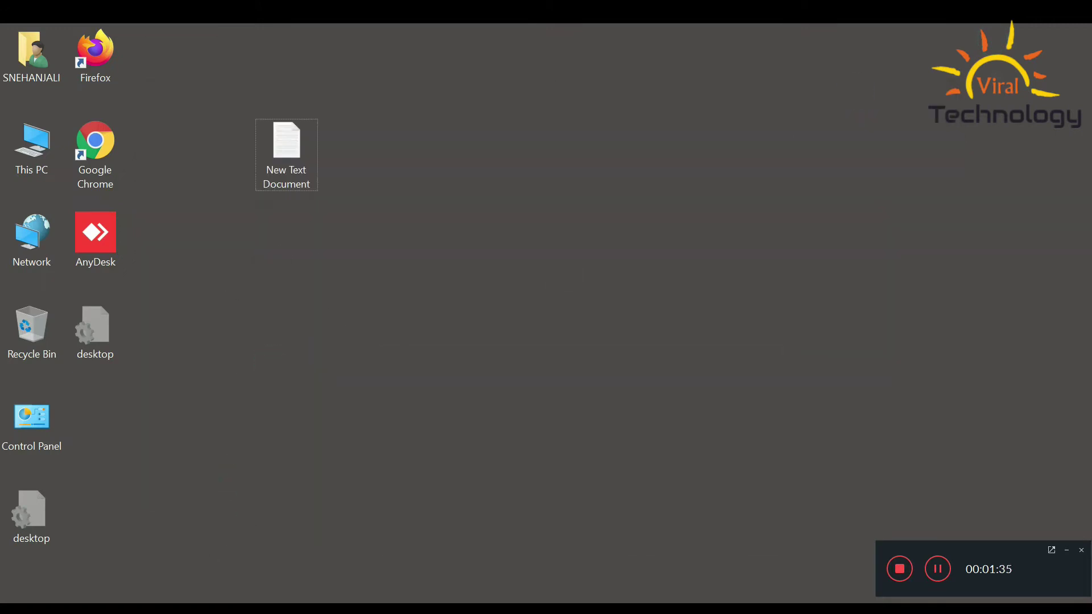
Step: Open the settings for adjusting the appearance and performance of Windows, and show the advanced virtual memory options
key(super+s)
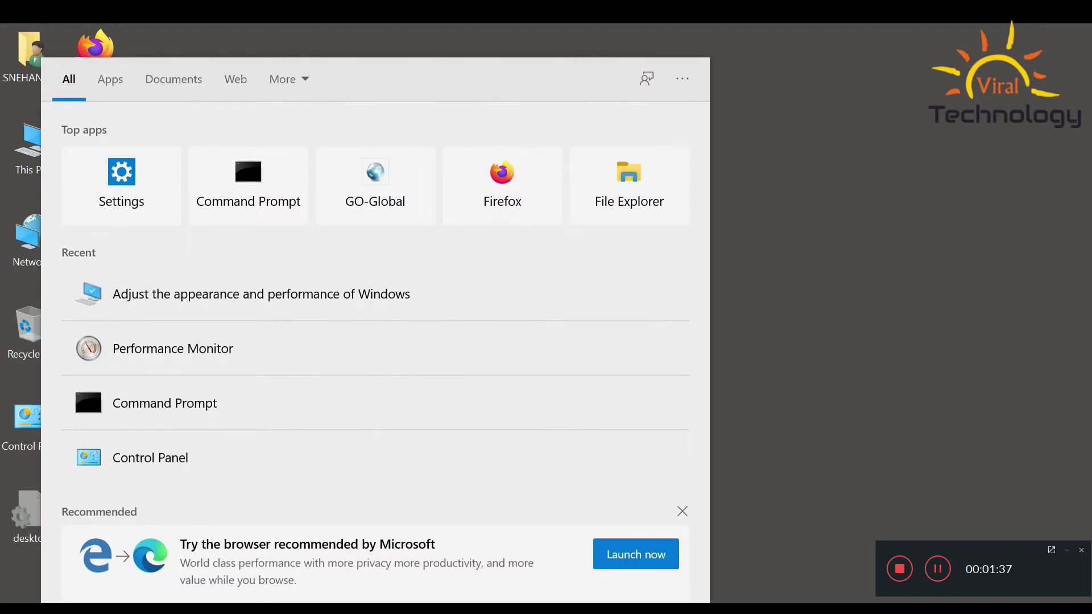
text(per)
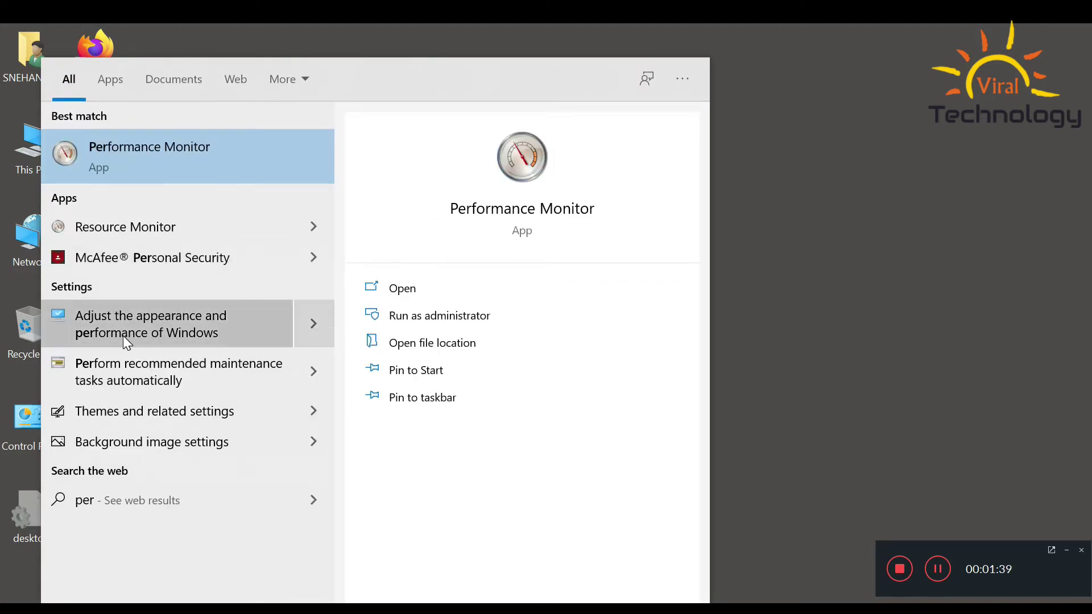
click(127, 342)
click(143, 83)
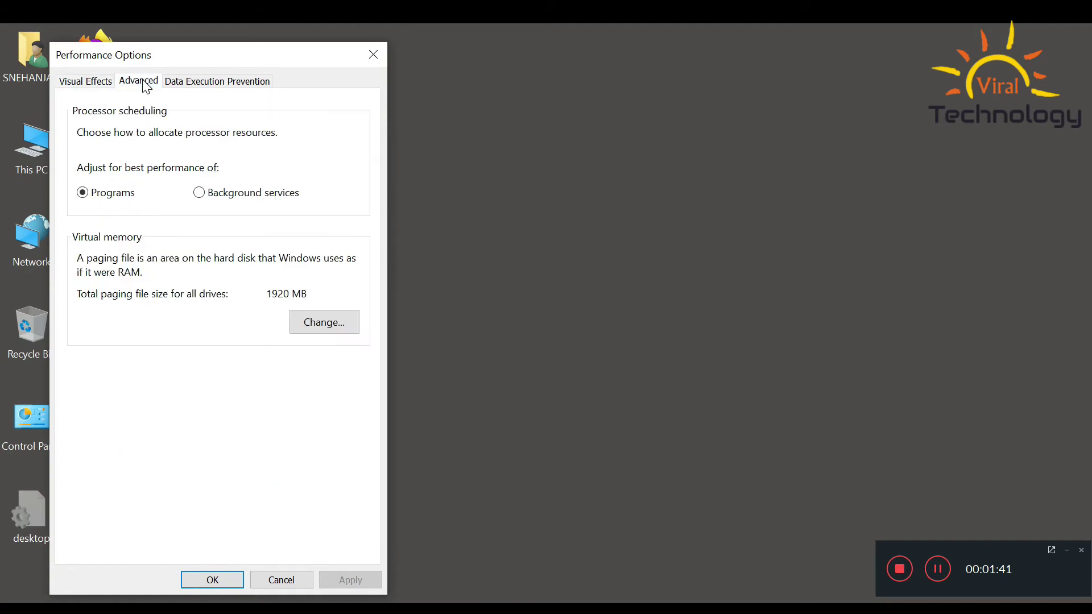
drag(183, 55, 472, 47)
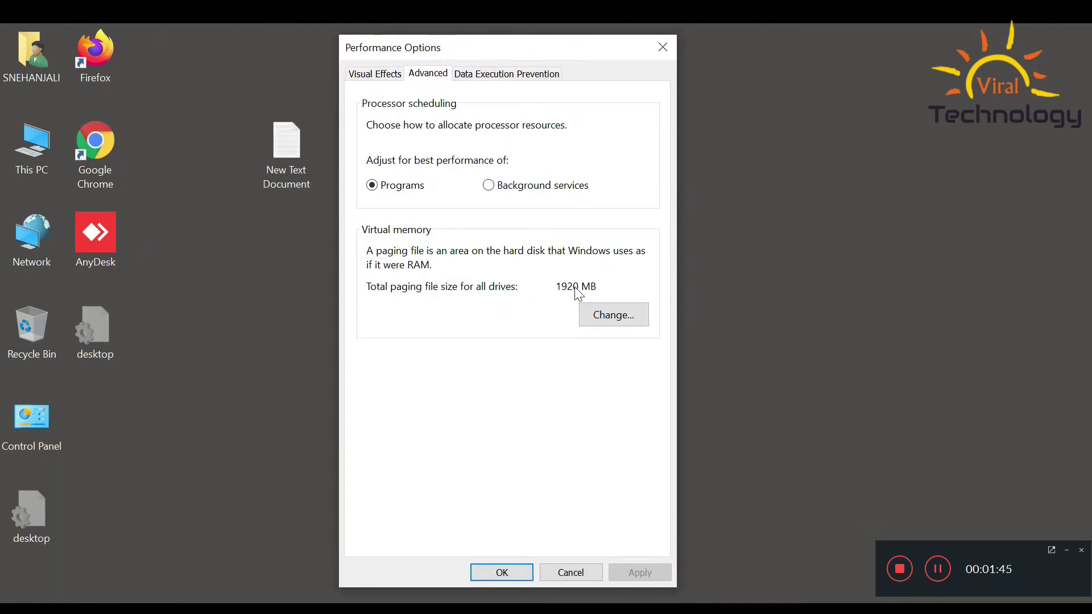
Step: Open the Recovery tools in Control Panel through System and Security and its Security and Maintenance section
double_click(27, 417)
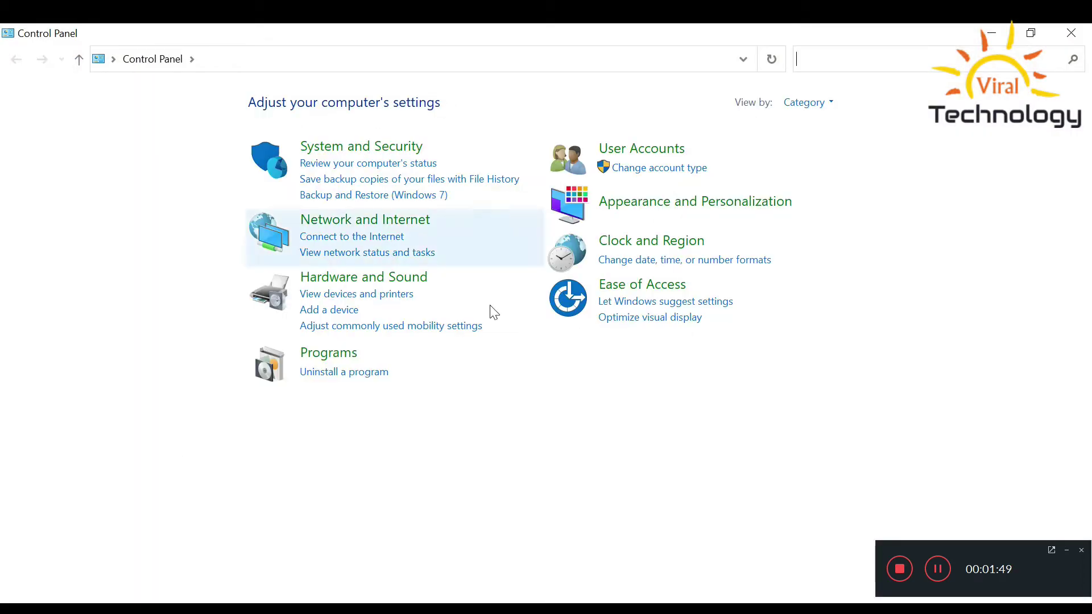
click(360, 155)
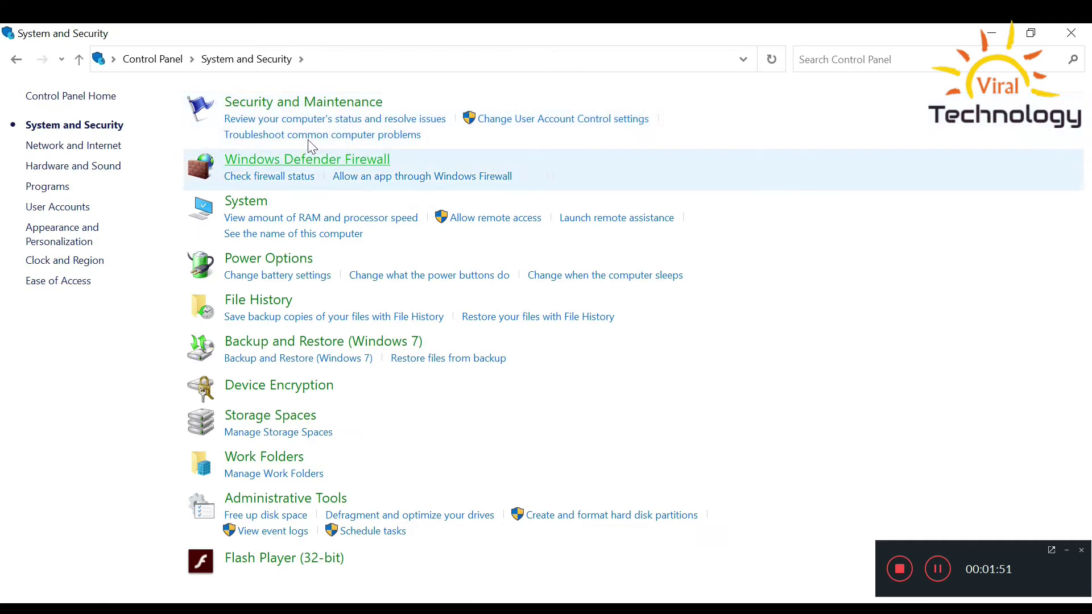
click(259, 101)
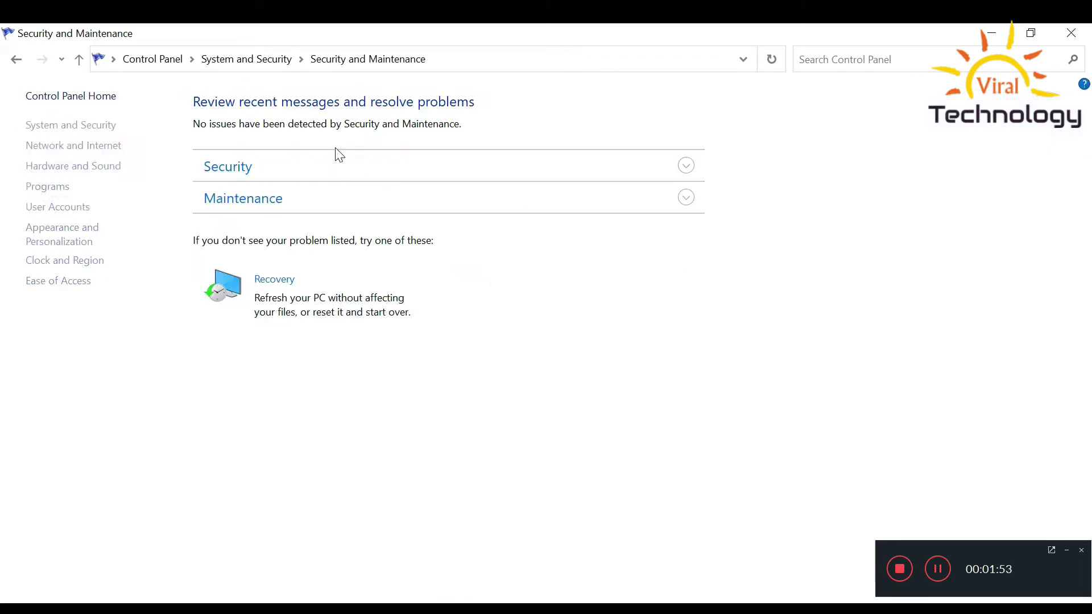
click(270, 282)
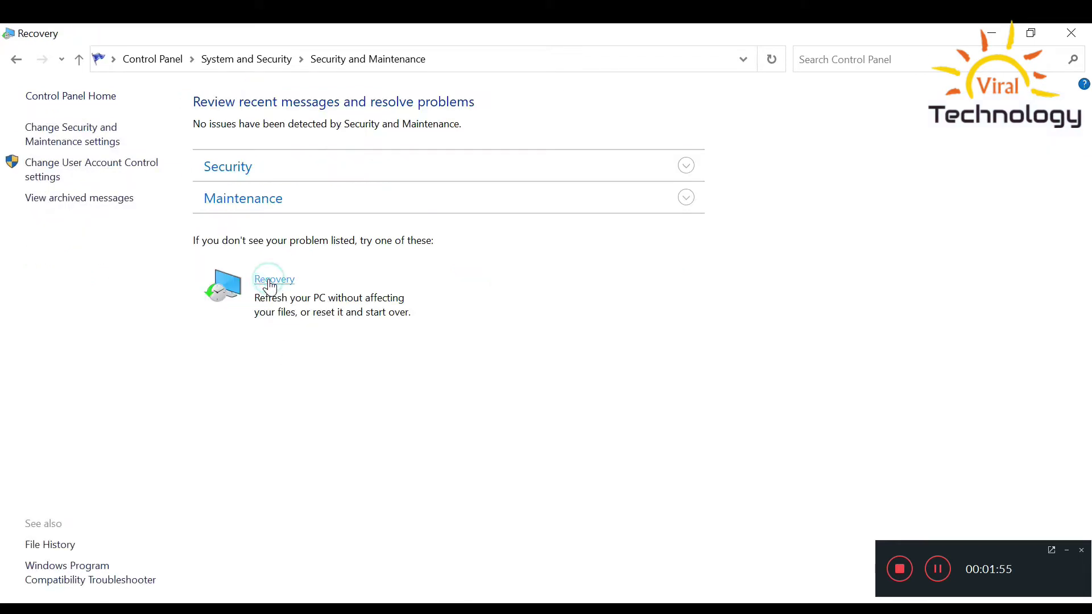
click(246, 233)
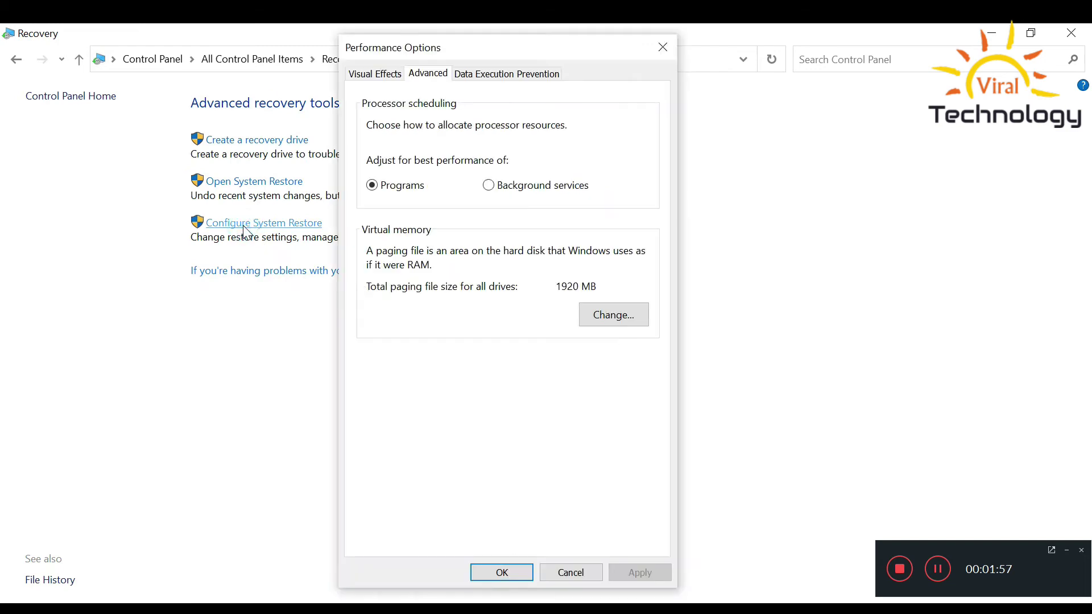
Step: Open the virtual memory settings, turn off automatic paging file management for all drives, and move the dialog aside
click(605, 315)
click(407, 128)
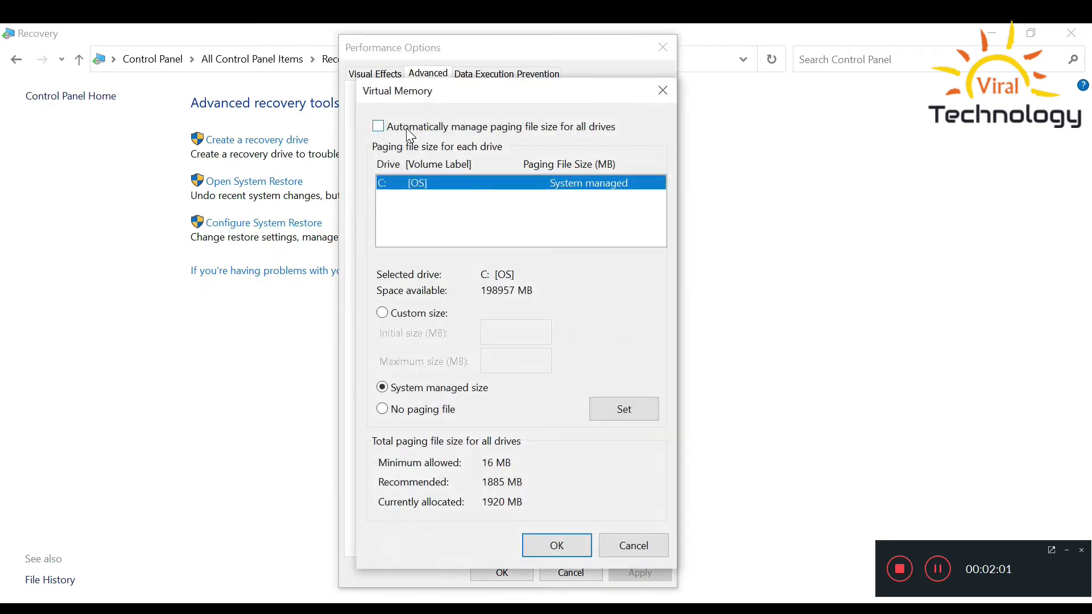
drag(469, 100, 355, 91)
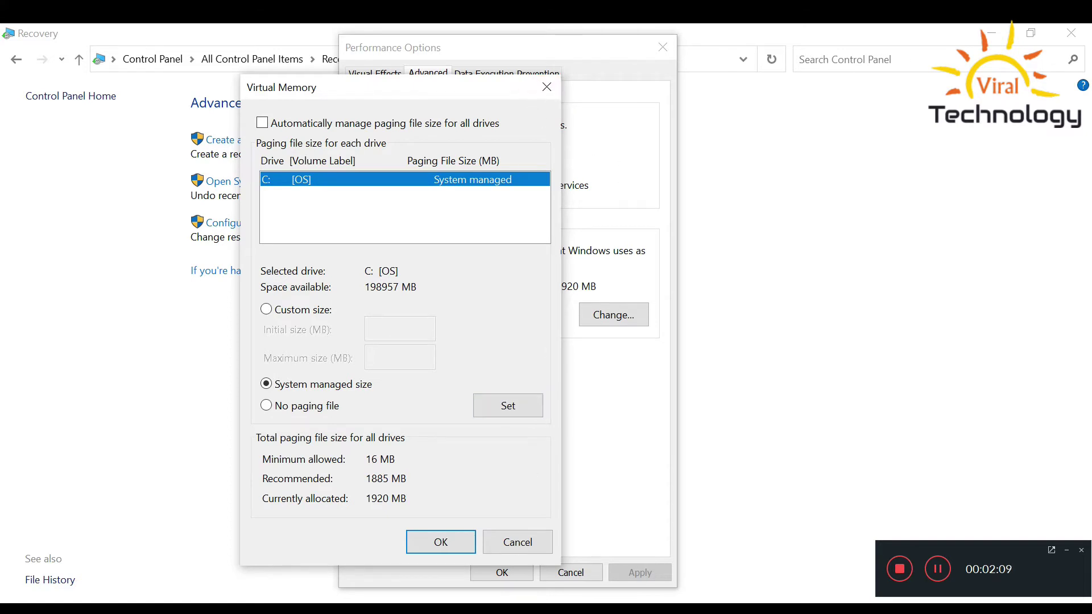
Step: Minimize the text document and Command Prompt windows to get back to the virtual memory settings
key(Escape)
key(Escape)
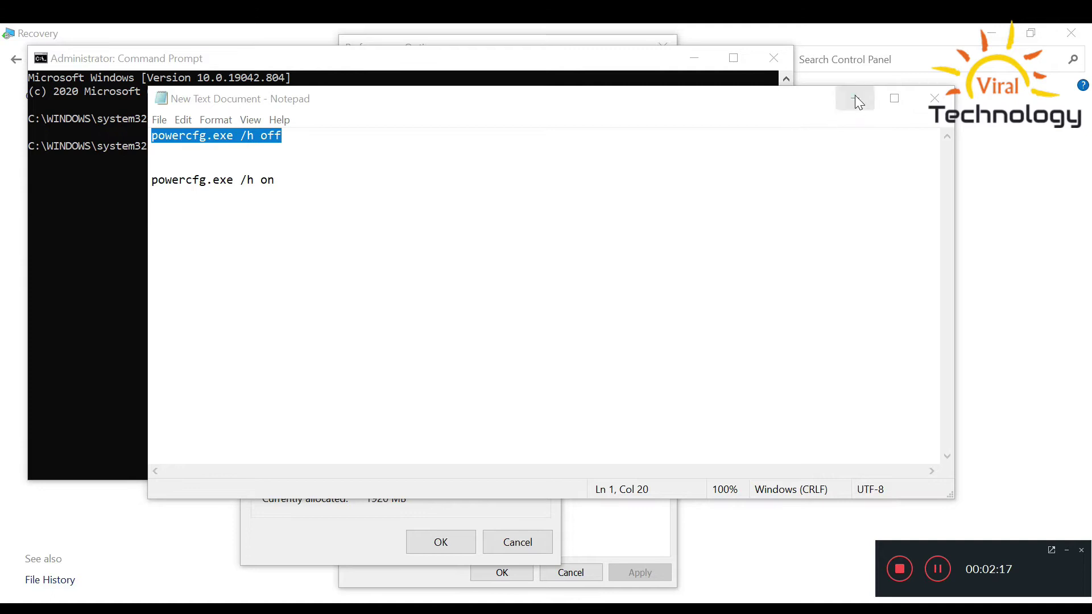
click(856, 99)
drag(562, 67, 613, 113)
click(738, 109)
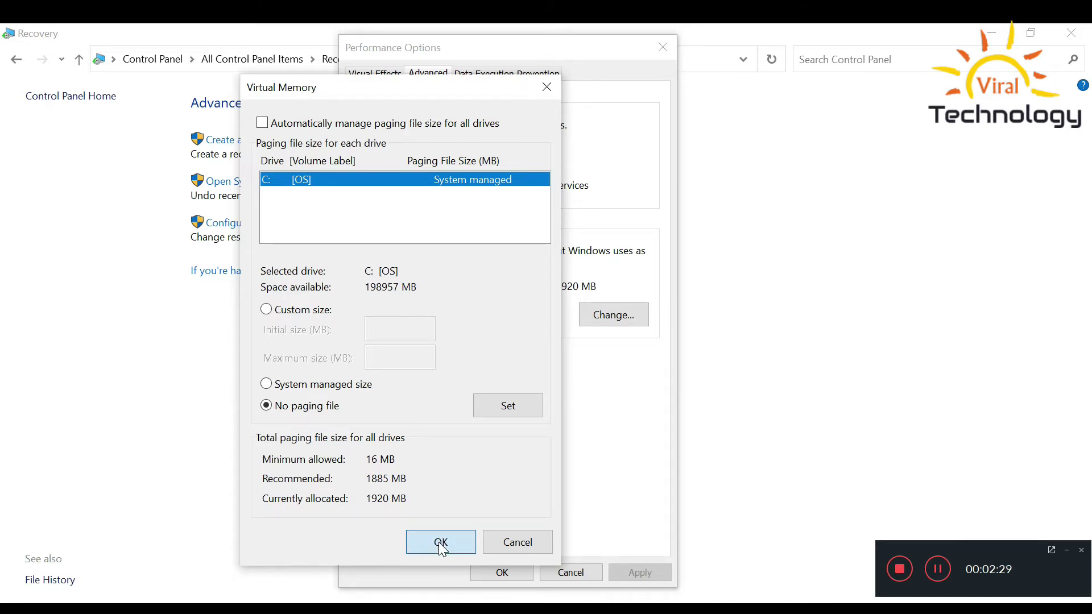
Step: Set the C: drive to no paging file, accept the restart notice, and apply and close the performance options
click(439, 543)
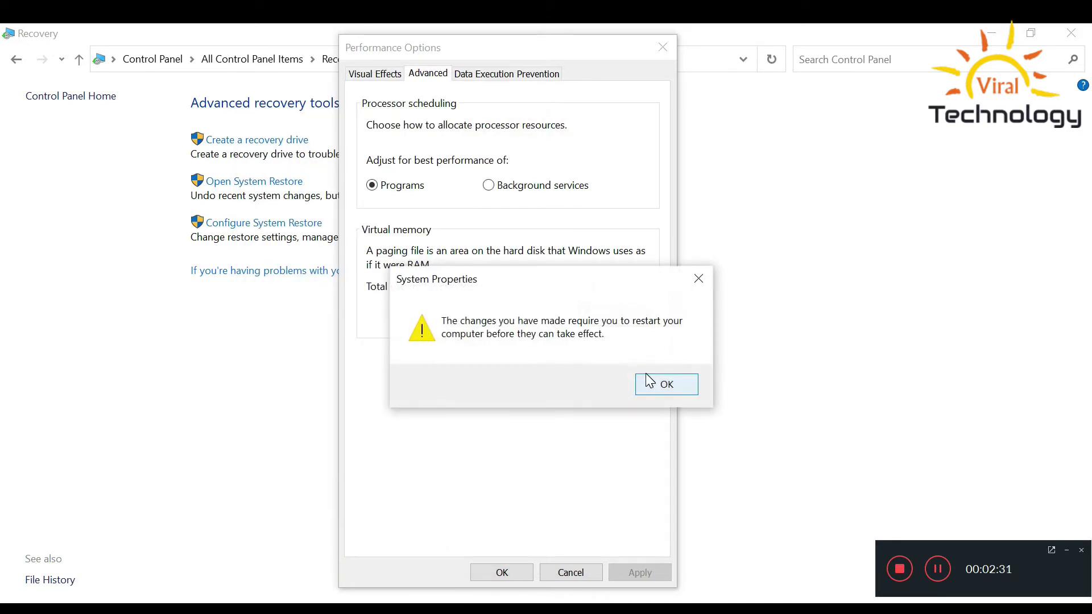
click(656, 389)
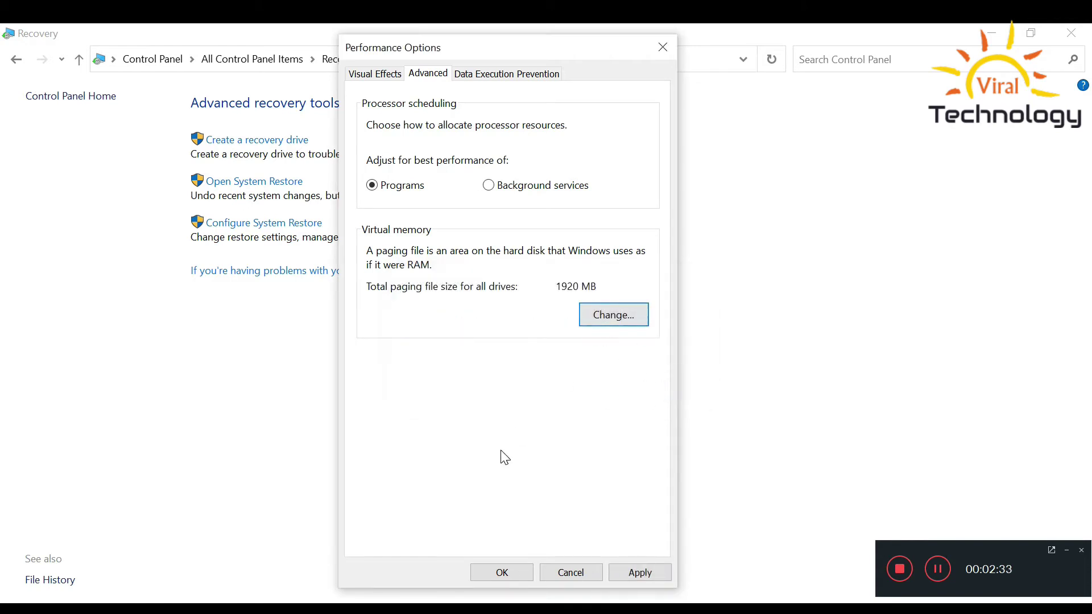
click(647, 582)
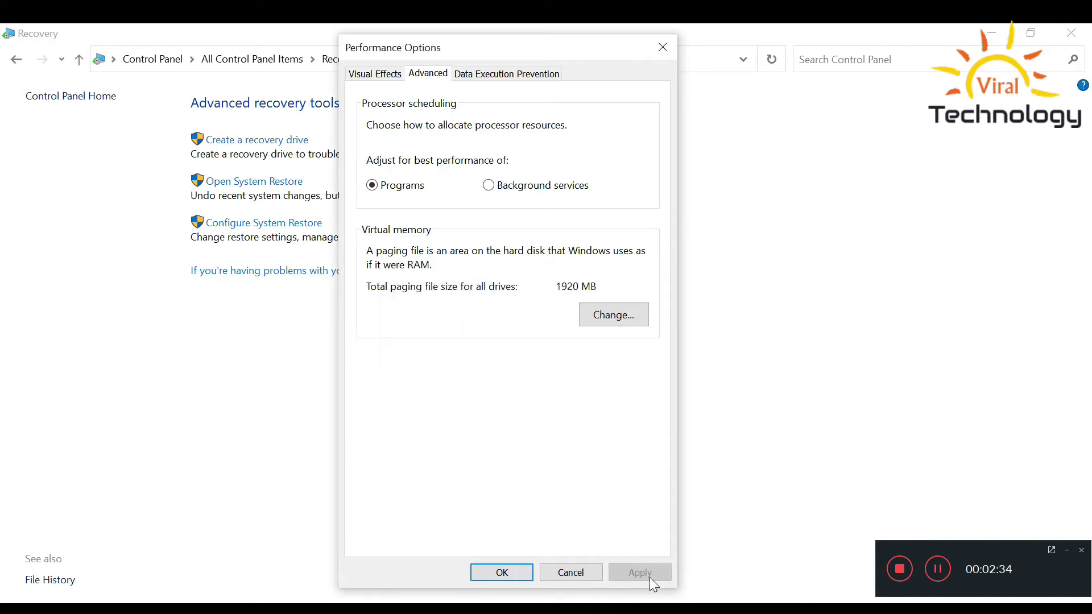
click(525, 572)
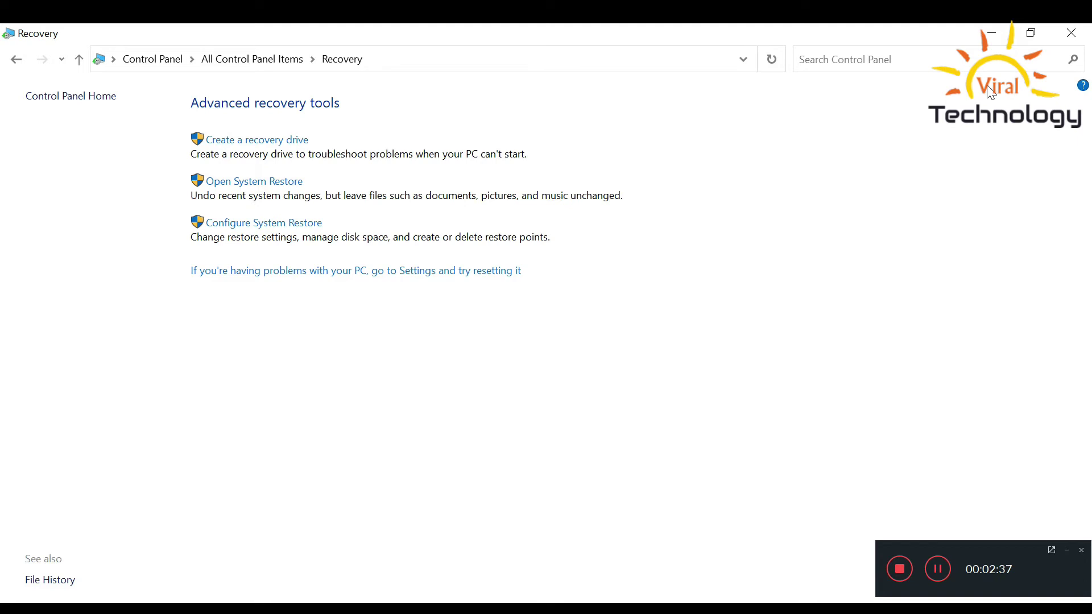
Step: Minimize the Control Panel window and refresh the desktop
click(993, 34)
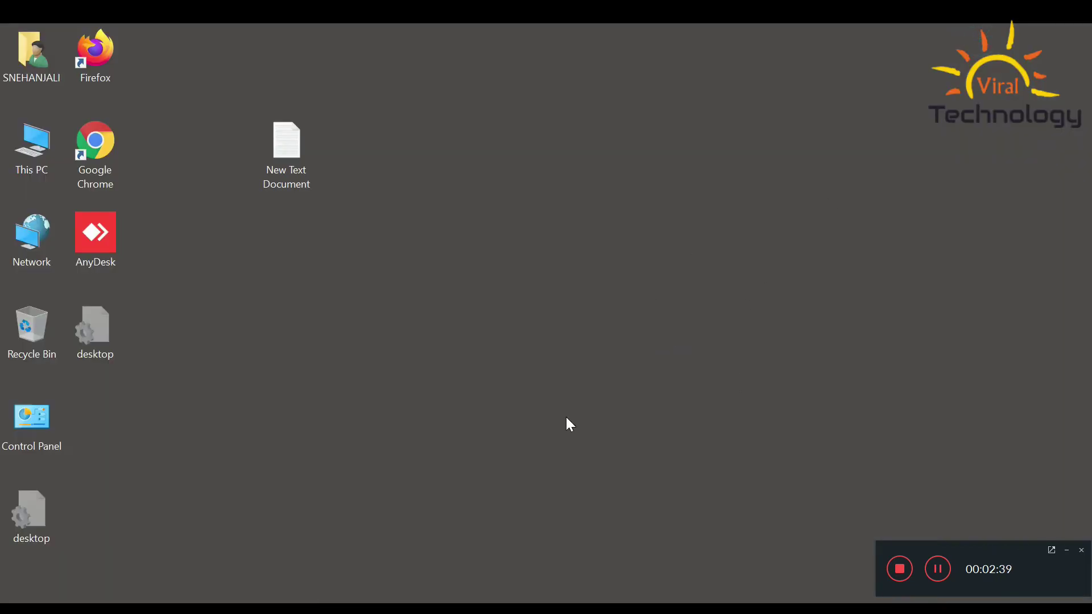
key(alt+Tab)
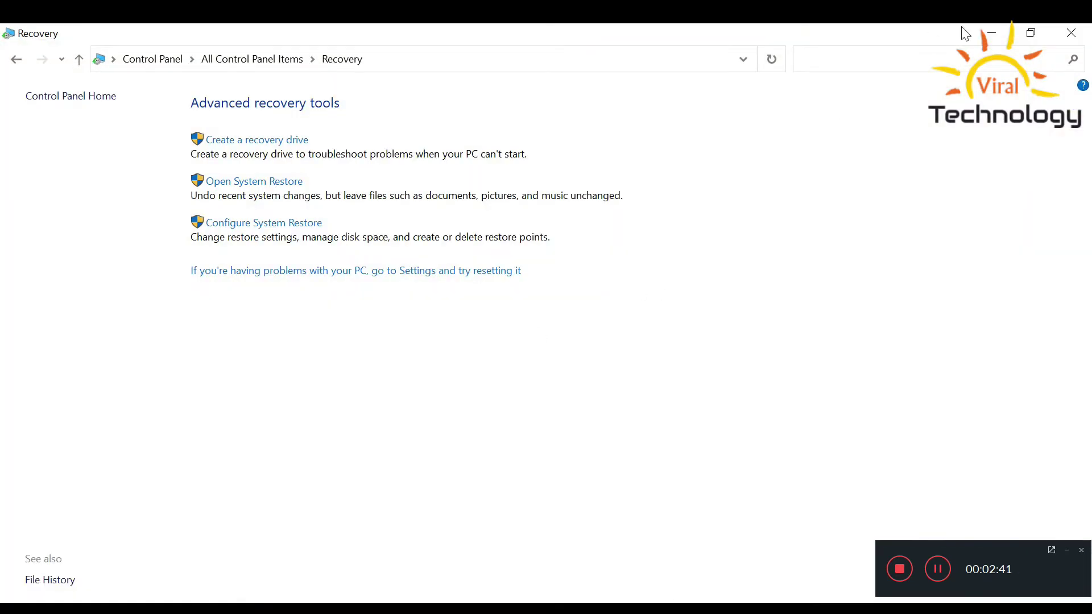
key(super+d)
right_click(335, 268)
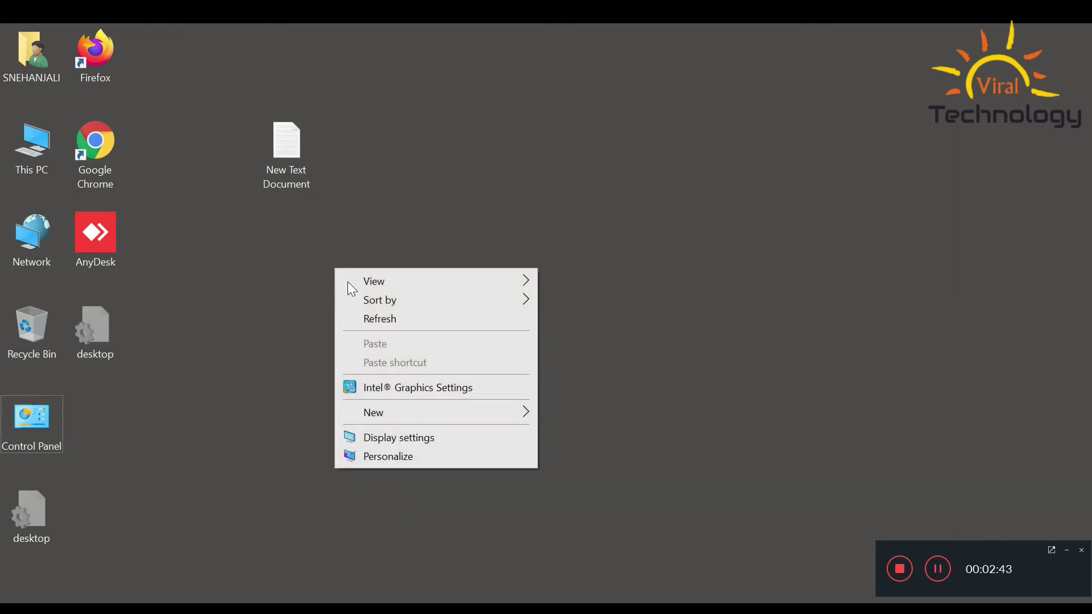
right_click(394, 320)
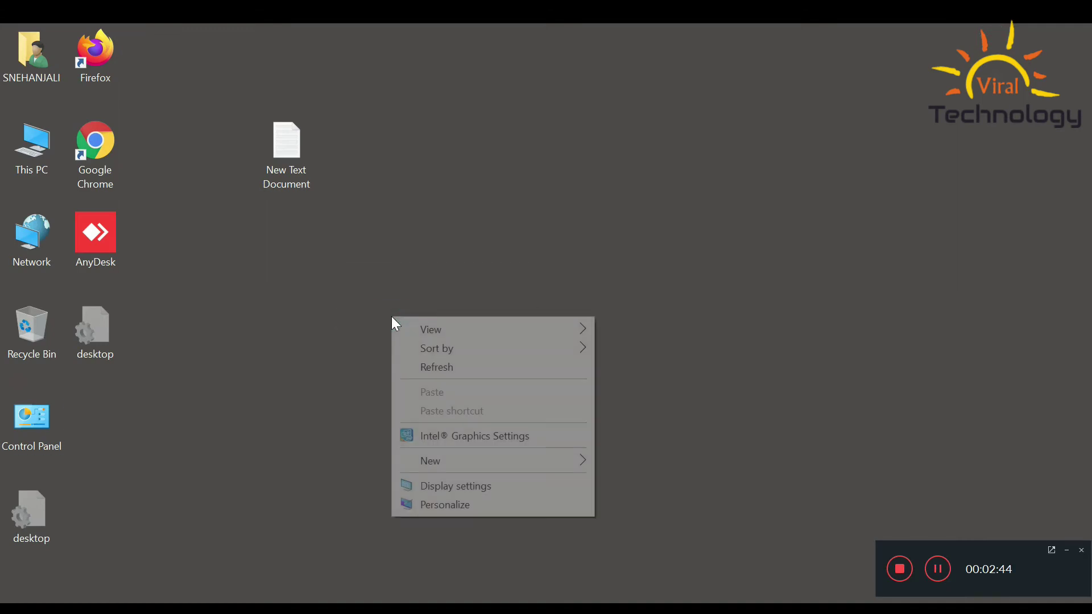
click(452, 368)
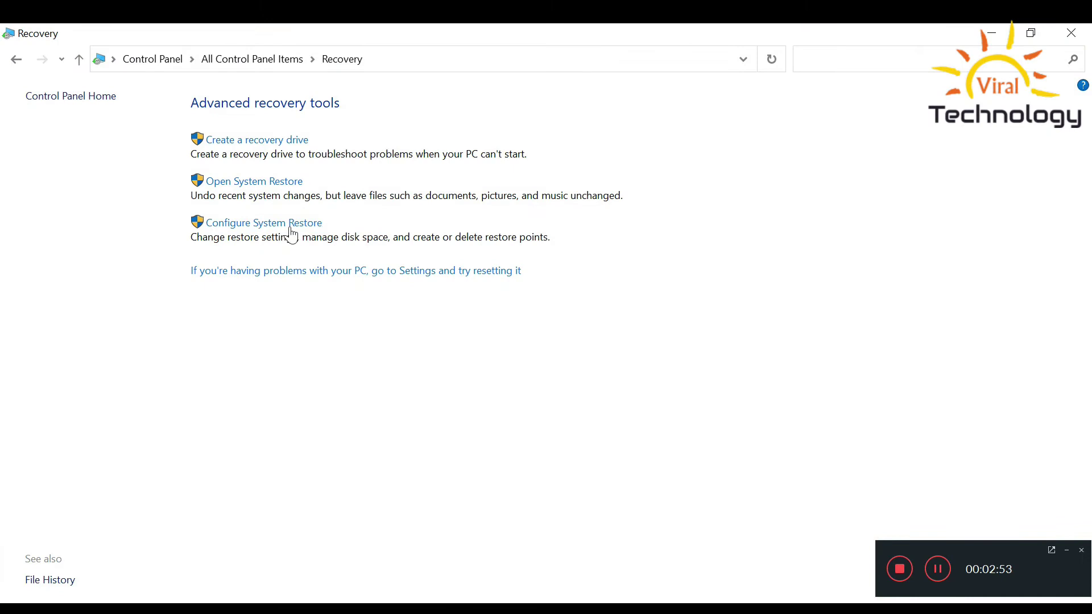
Step: Disable system protection for the OS (C:) drive in the System Restore configuration, and close System Properties
click(283, 223)
click(244, 369)
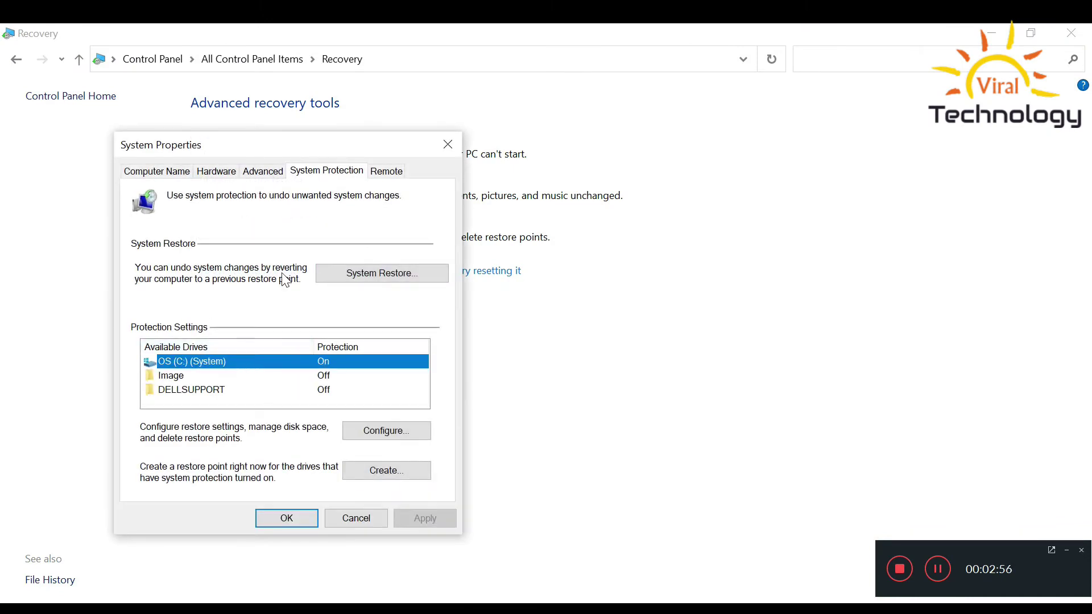
click(385, 432)
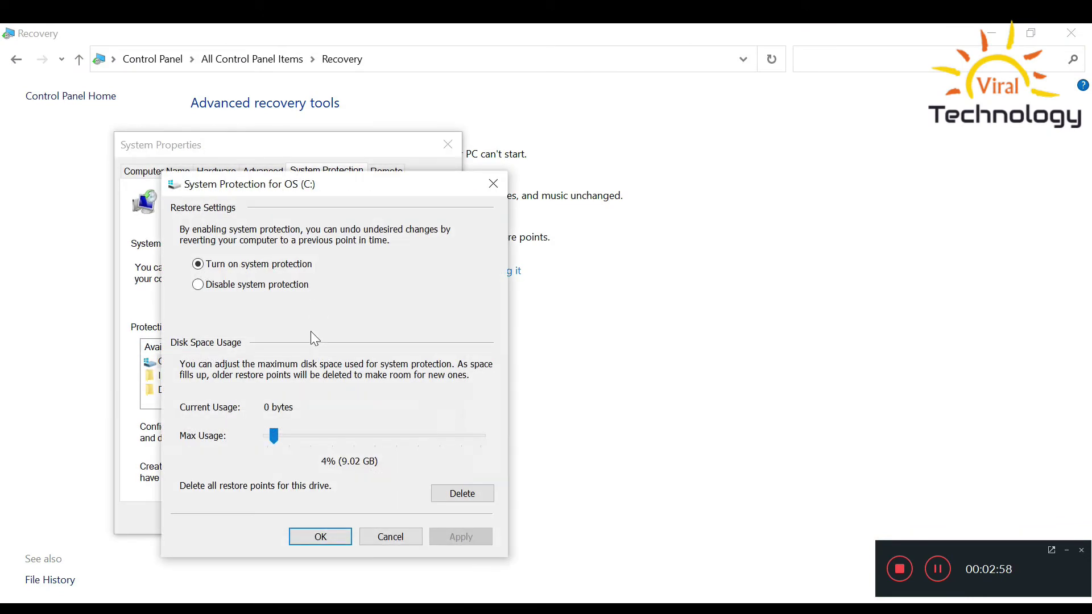
click(229, 284)
click(460, 536)
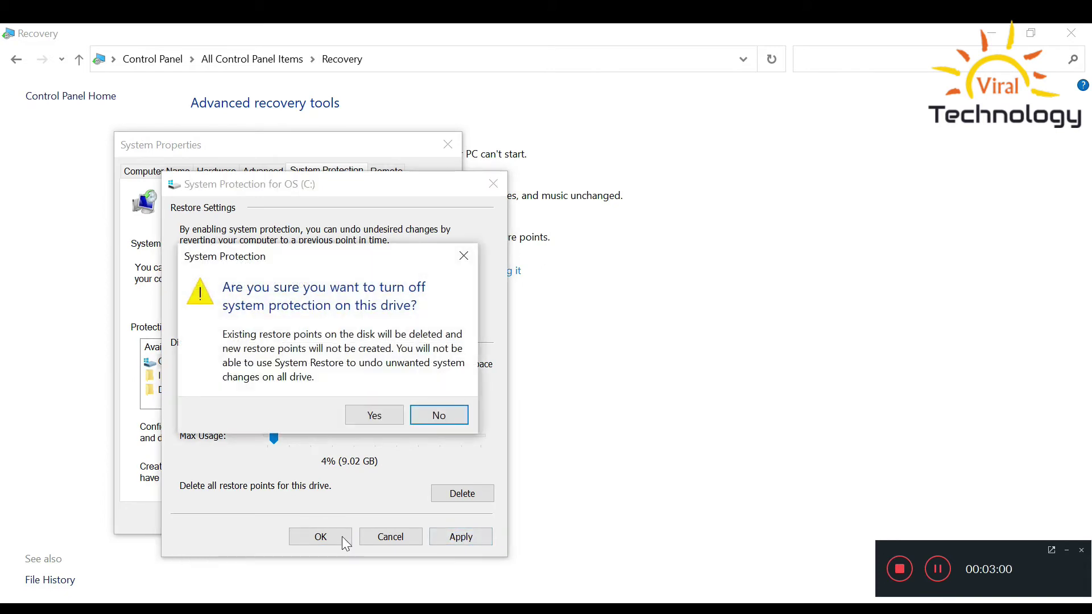
click(373, 415)
click(319, 537)
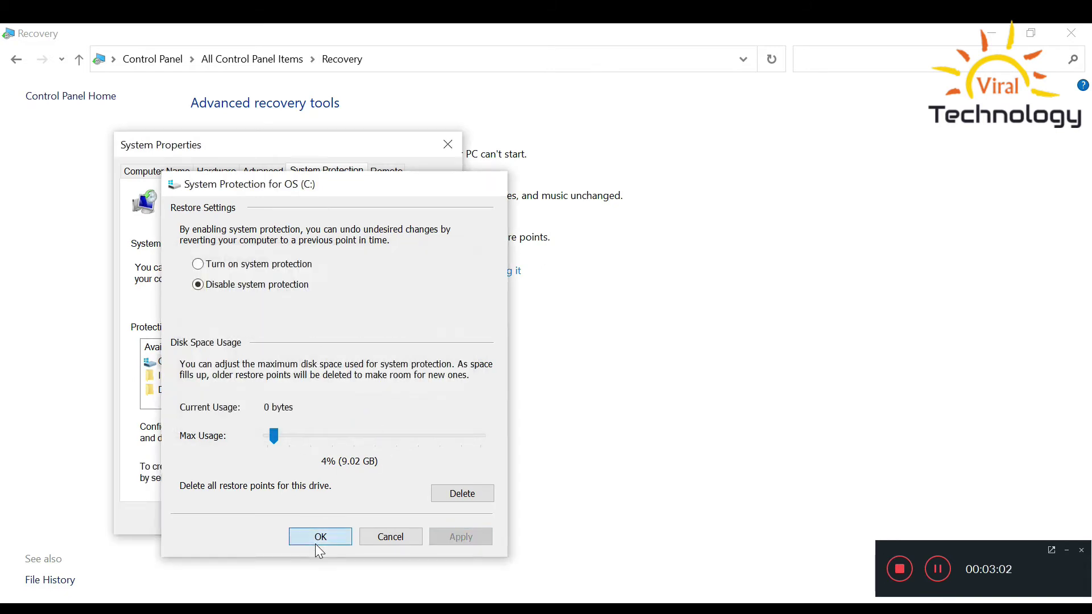
click(288, 519)
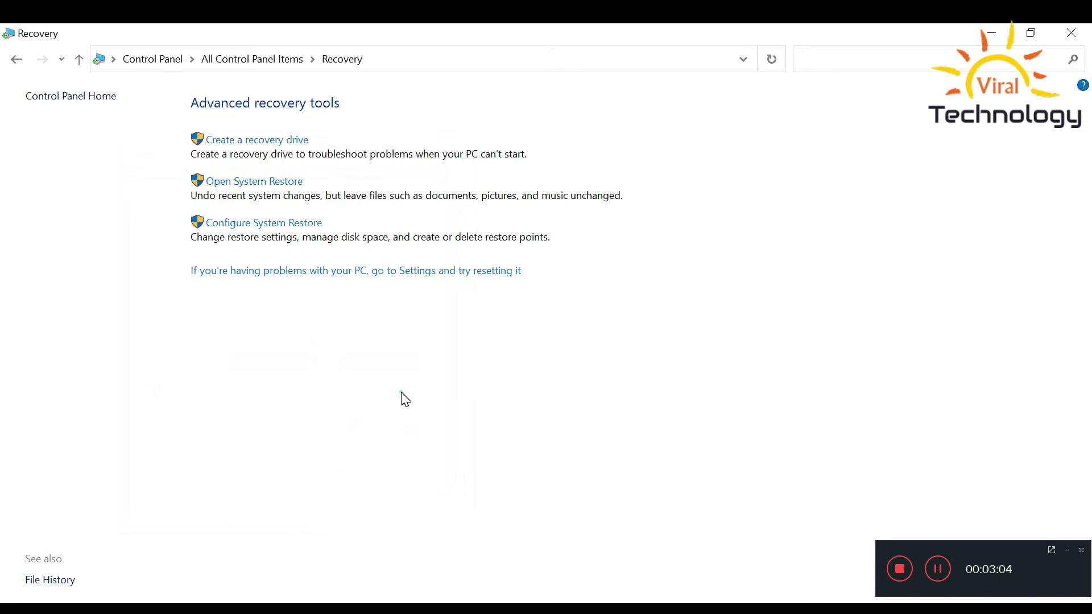
Step: Switch to the administrator Command Prompt to run gpupdate, and refresh the desktop with its window minimized
click(1002, 29)
key(alt+Tab)
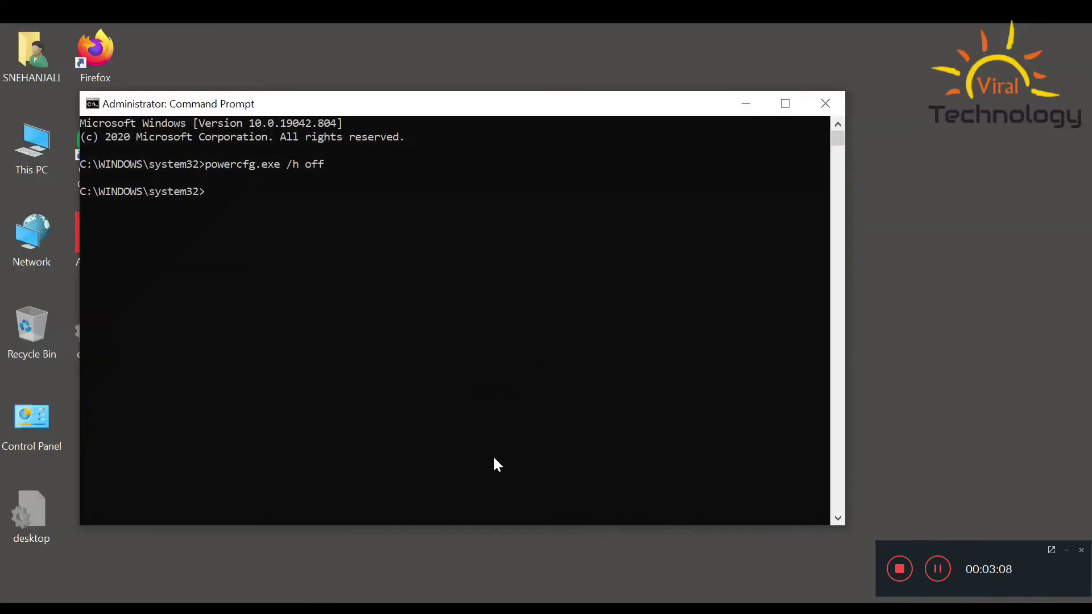
text(gpupdate)
key(Return)
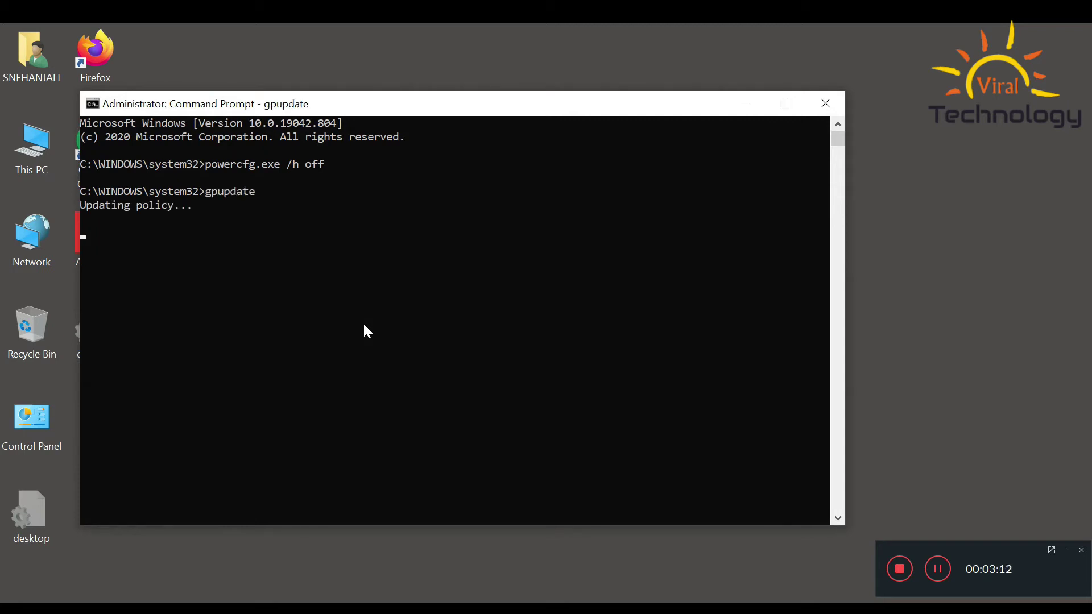
click(748, 98)
right_click(404, 191)
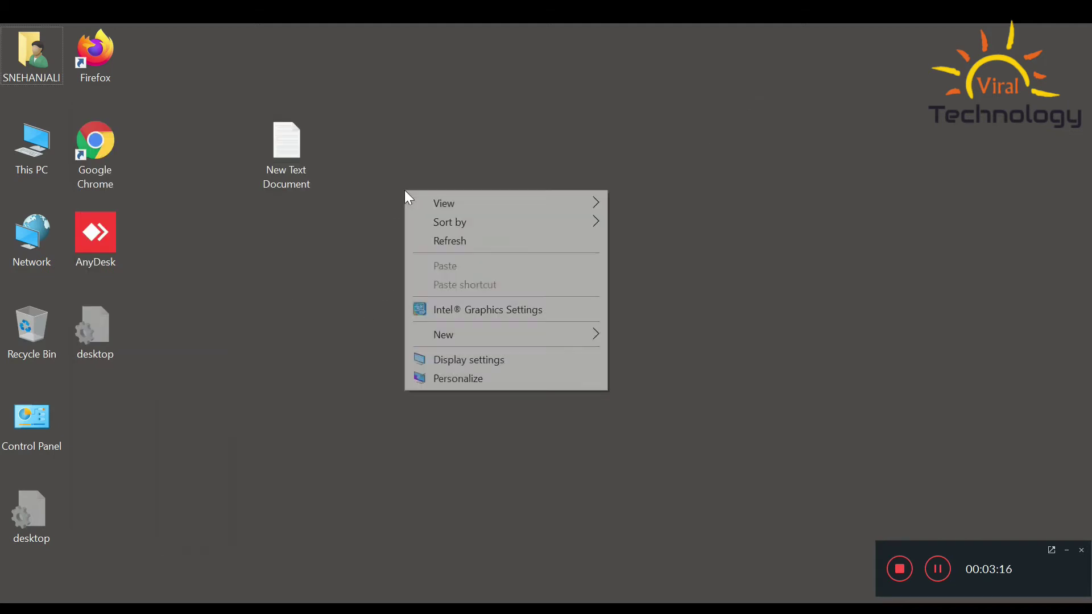
click(497, 243)
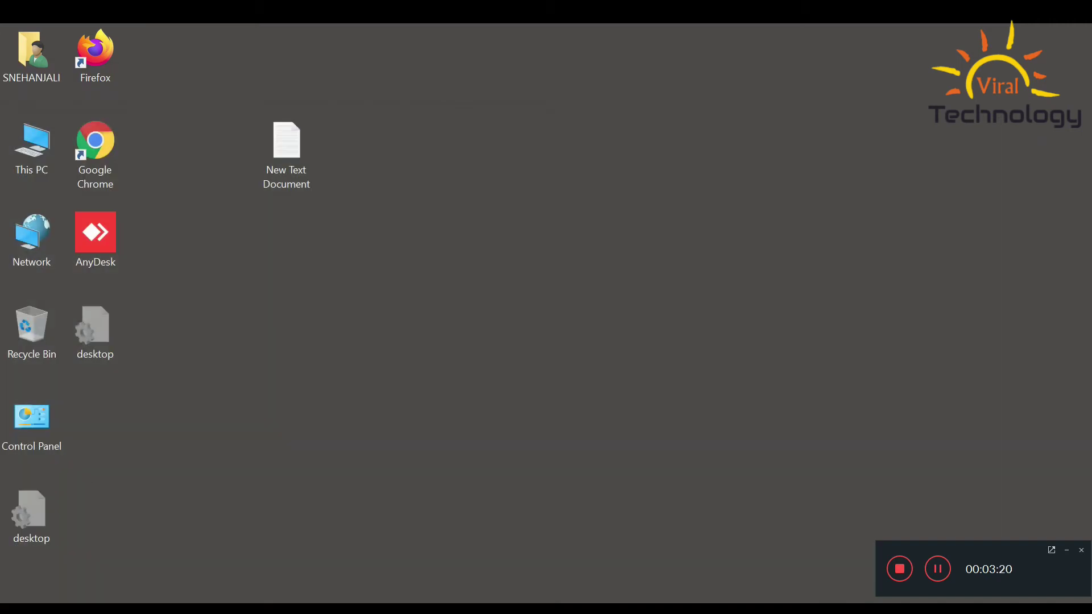
Step: Open Computer Management and show Disk Management
key(super+x)
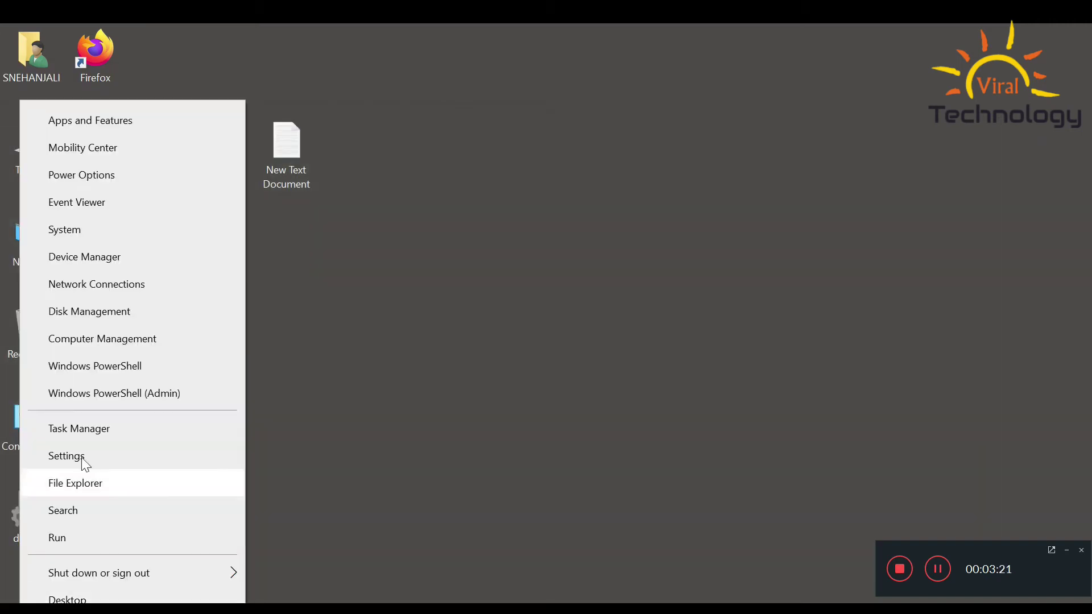
click(119, 338)
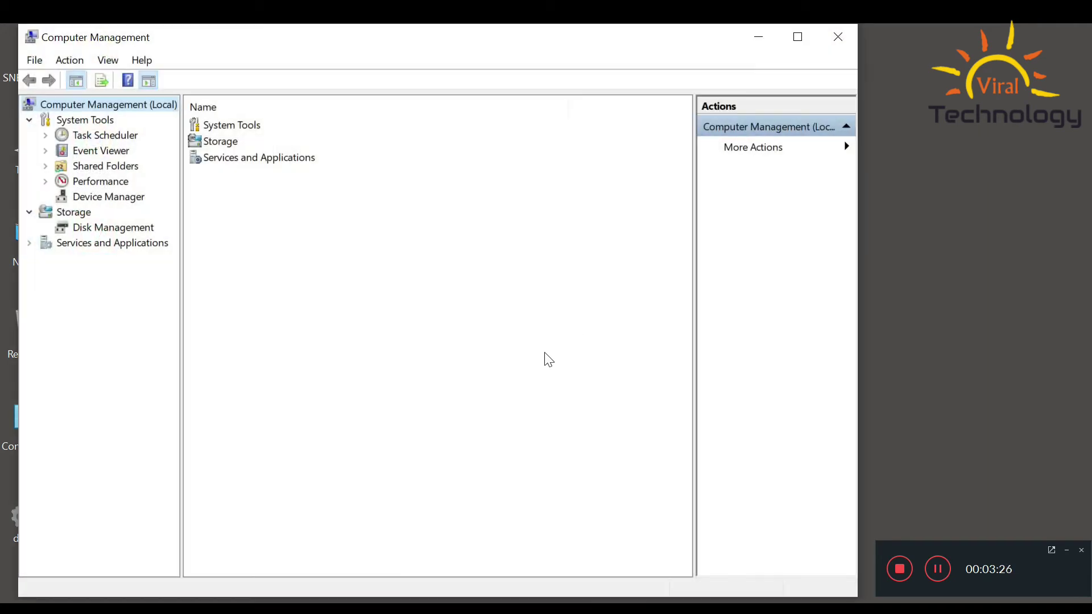
click(137, 229)
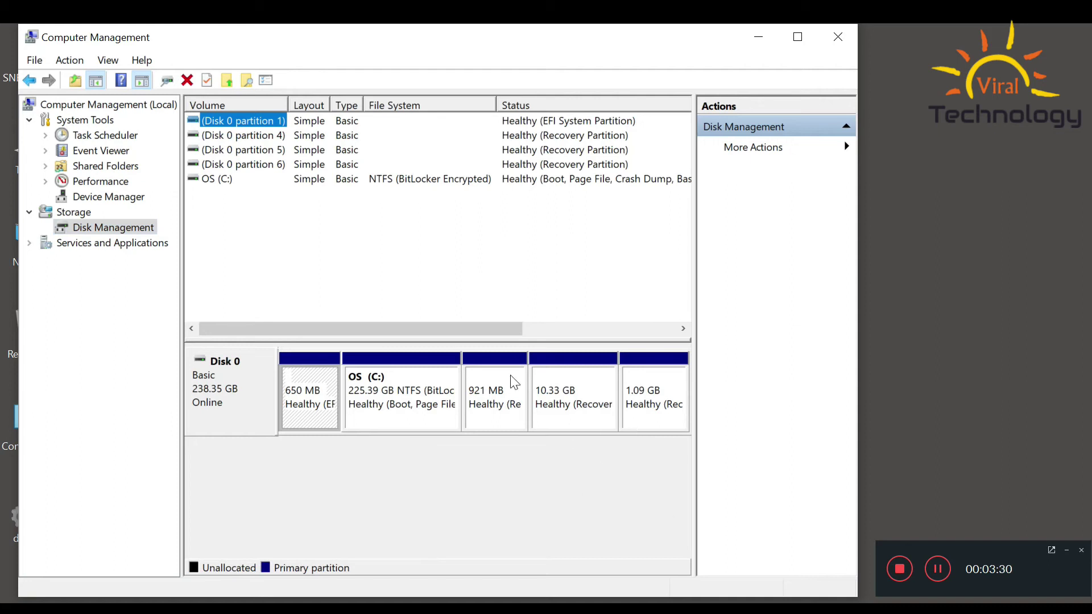
Step: Shrink the OS (C:) volume by 115801 MB
right_click(405, 418)
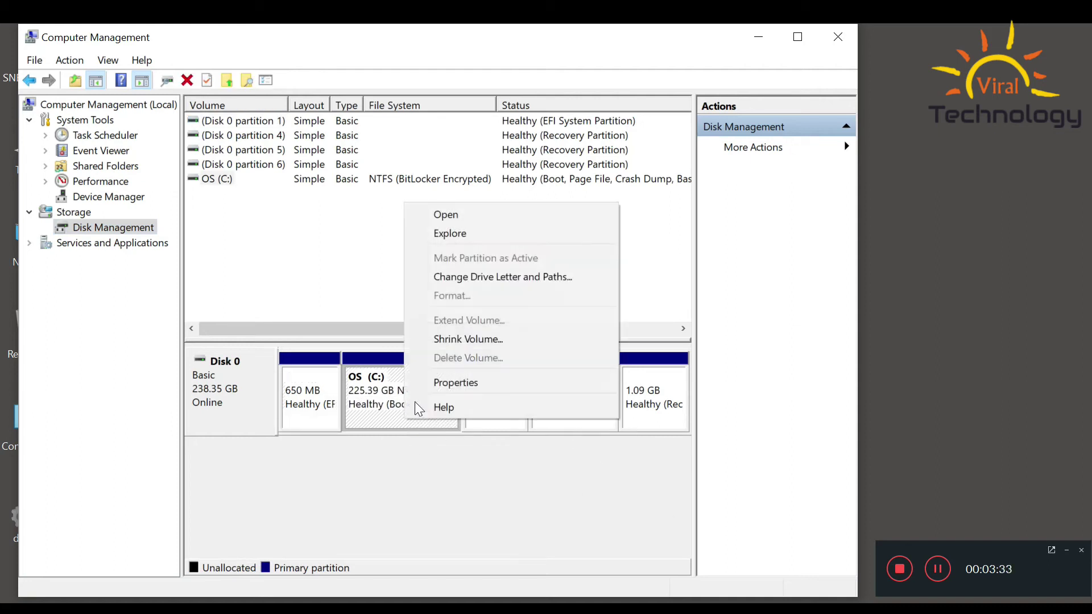
click(501, 341)
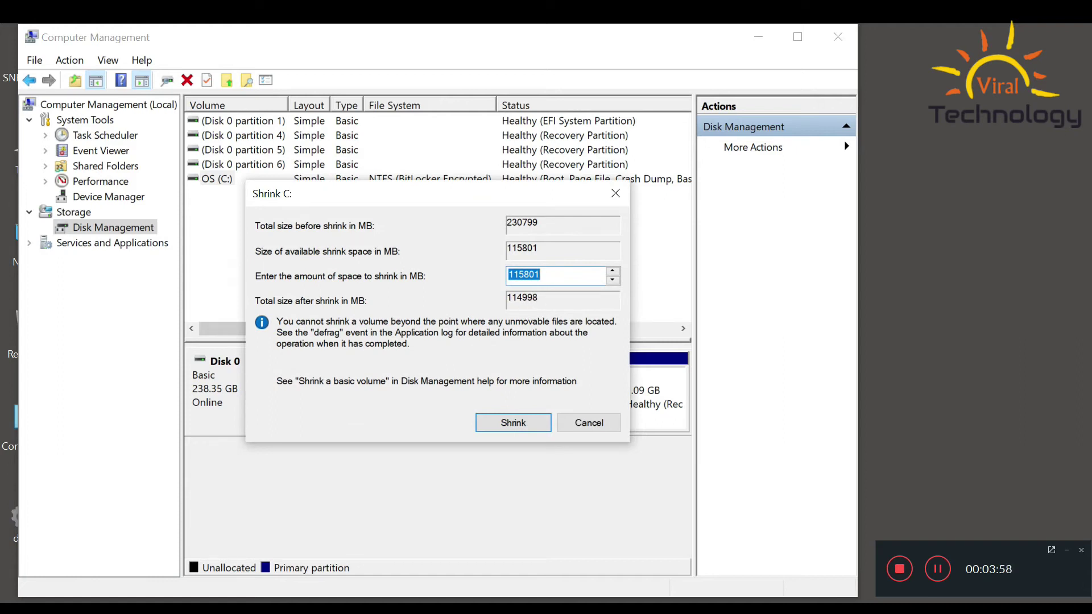
drag(497, 195, 505, 256)
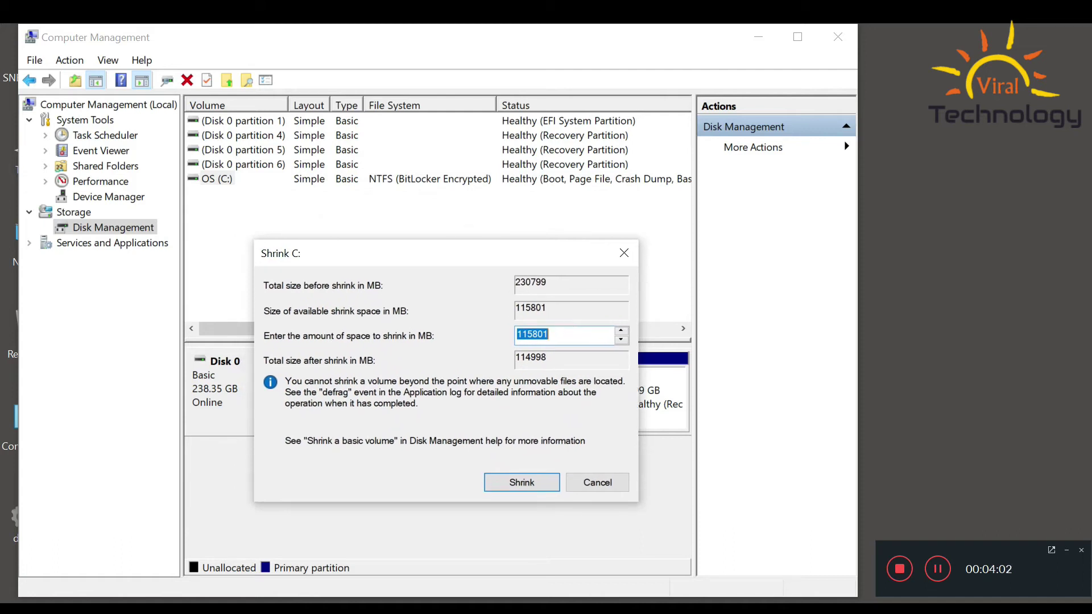
click(521, 488)
click(512, 483)
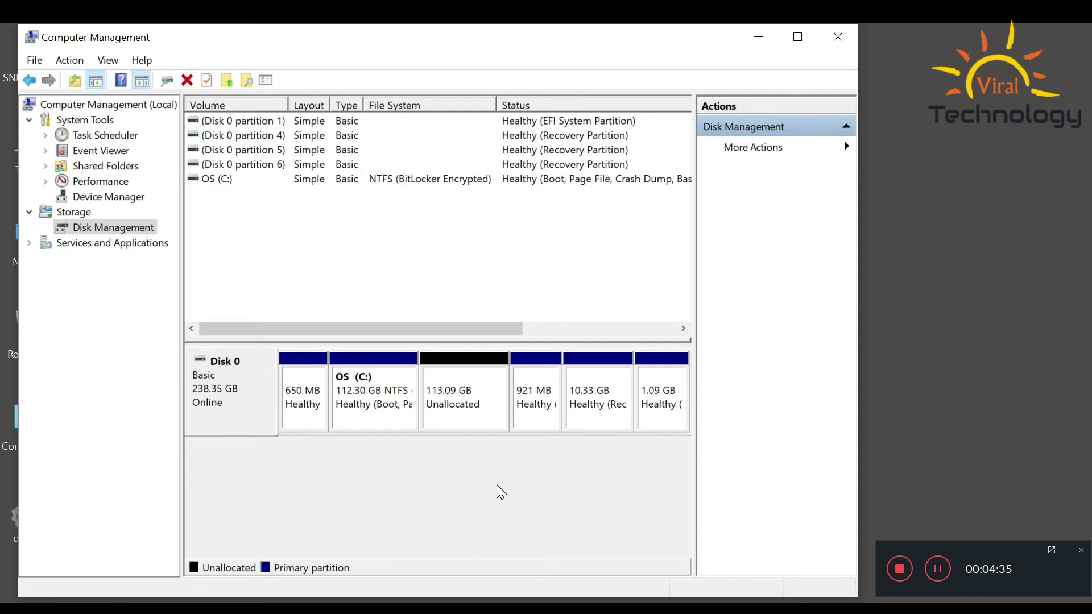
Step: Create a 115800 MB simple volume in the unallocated space with drive letter D, NTFS, quick format and no label, and close Computer Management
click(458, 419)
right_click(456, 417)
click(492, 422)
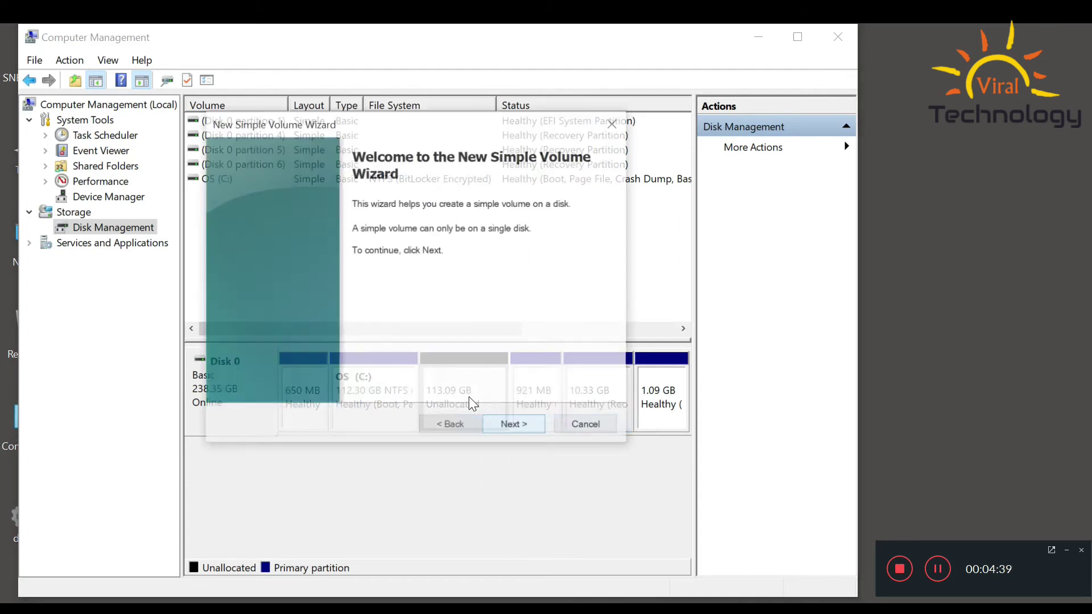
click(515, 425)
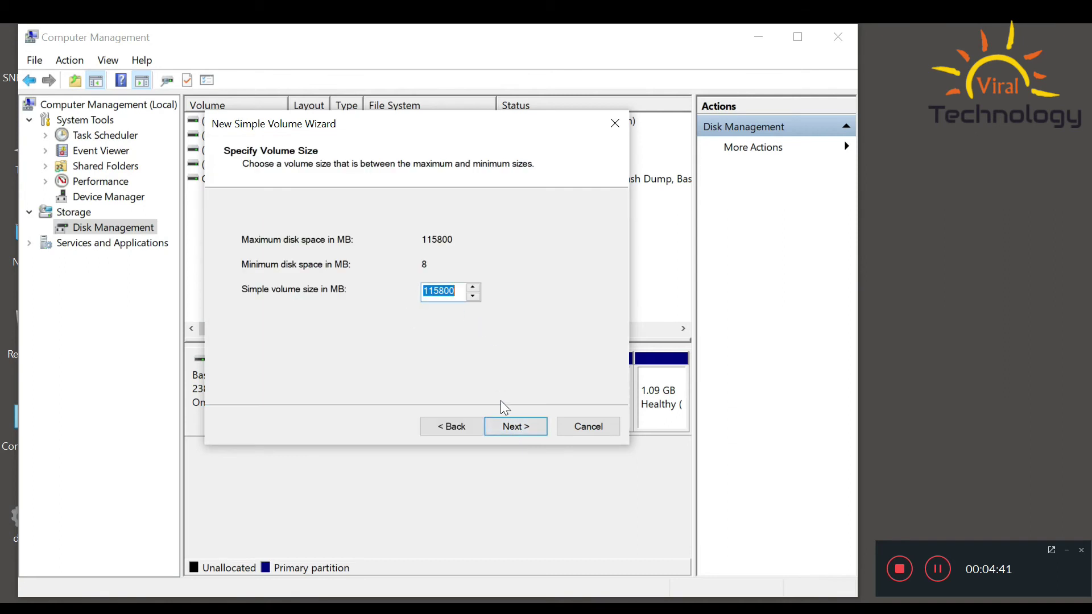
click(515, 431)
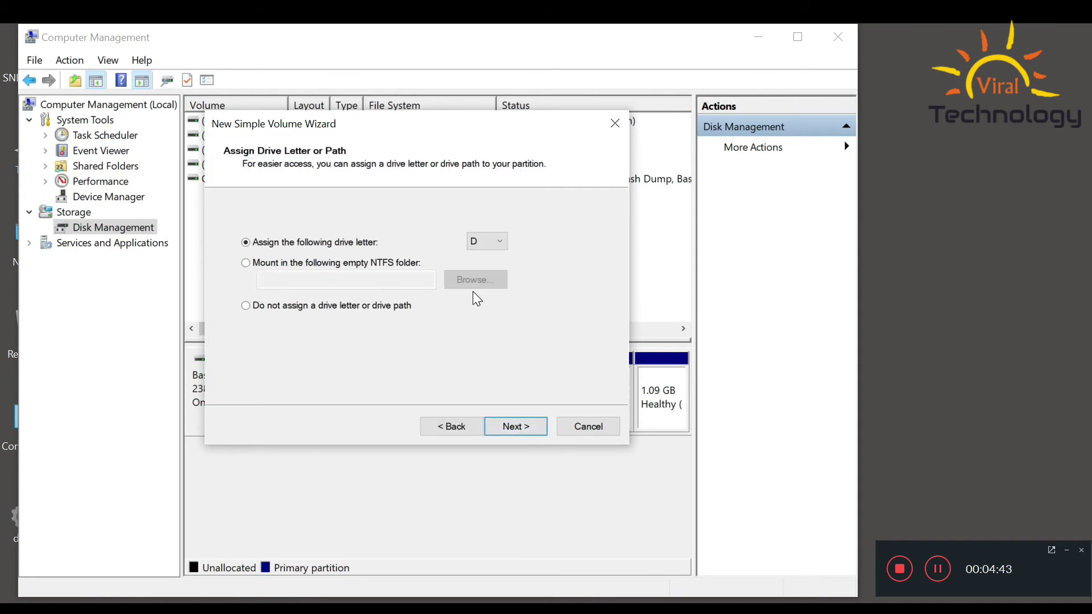
click(514, 425)
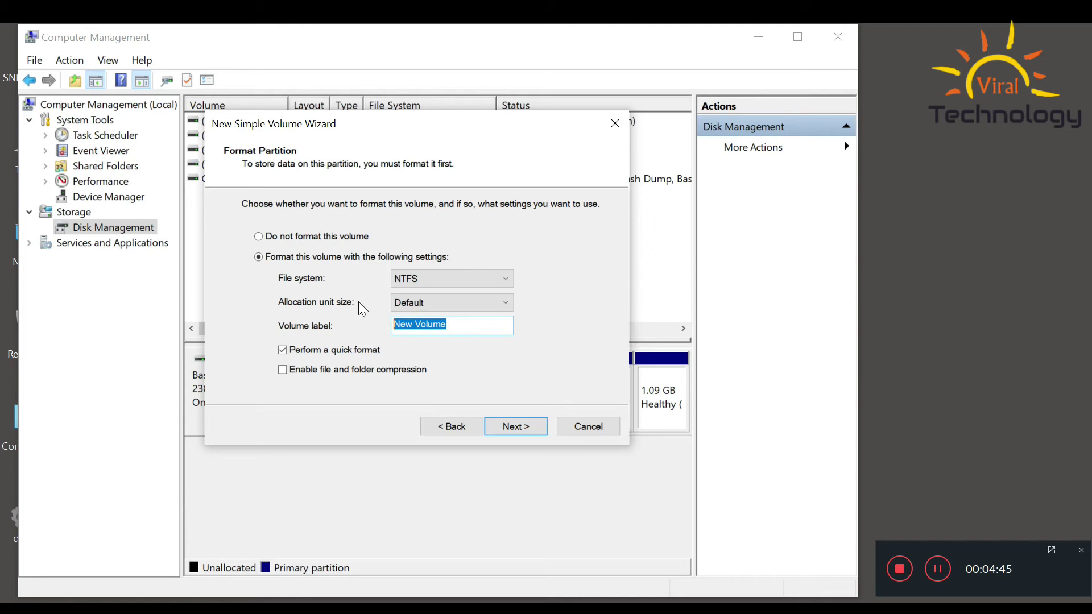
key(BackSpace)
click(515, 424)
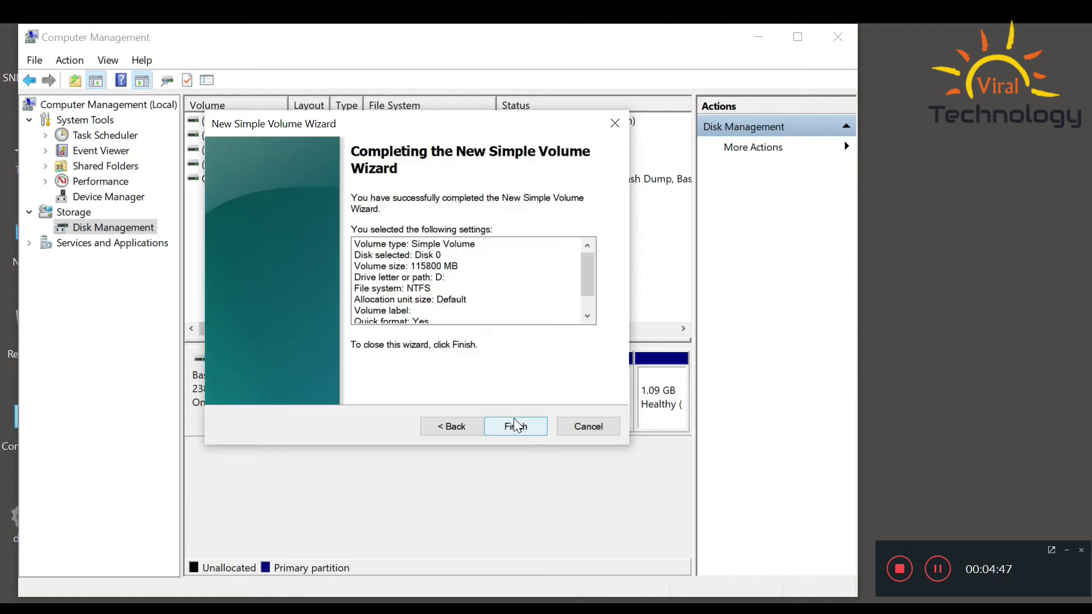
click(513, 428)
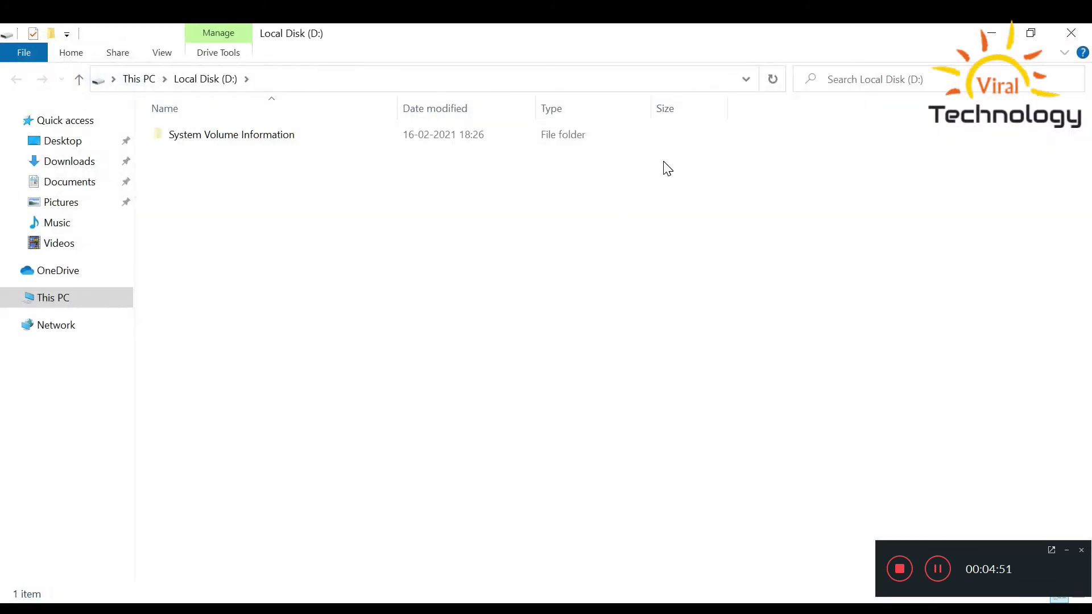
click(1071, 33)
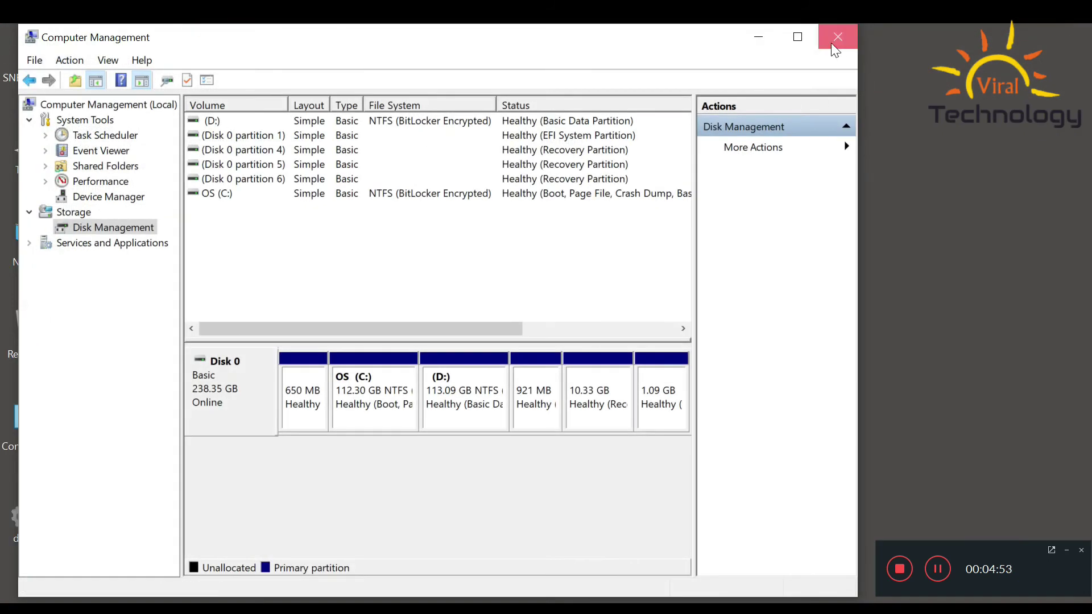
click(832, 43)
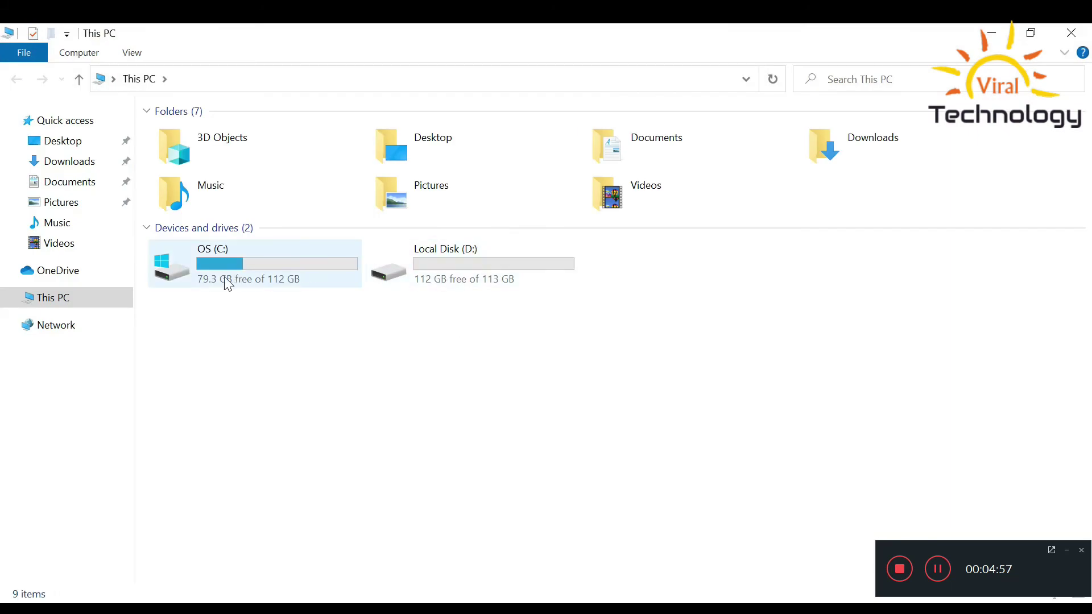
Step: Check the OS (C:) and Local Disk (D:) drives in This PC, including the contents of D:
double_click(475, 275)
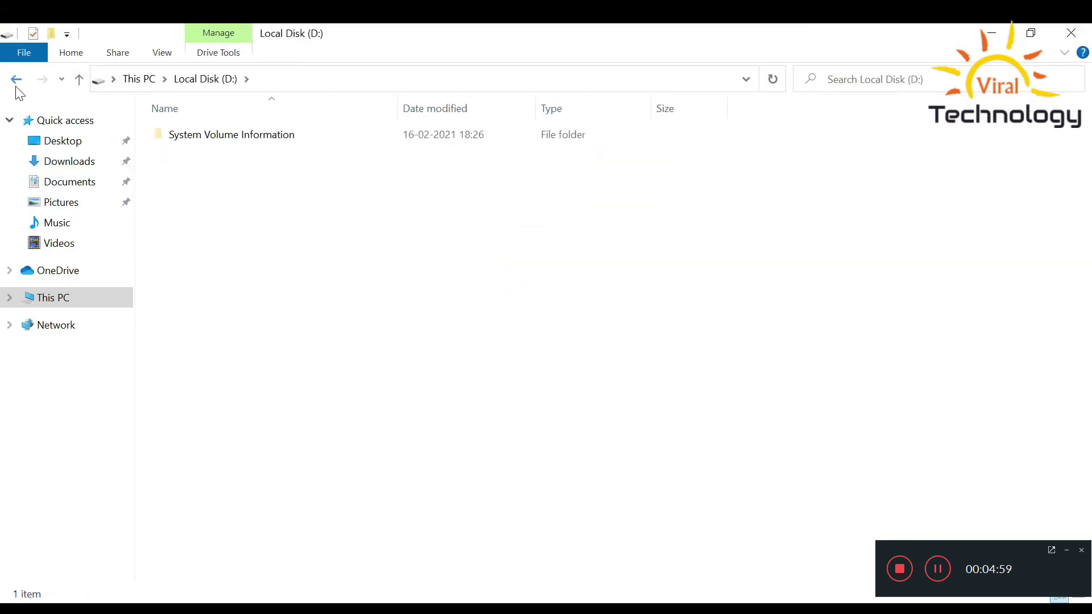
click(17, 80)
click(583, 391)
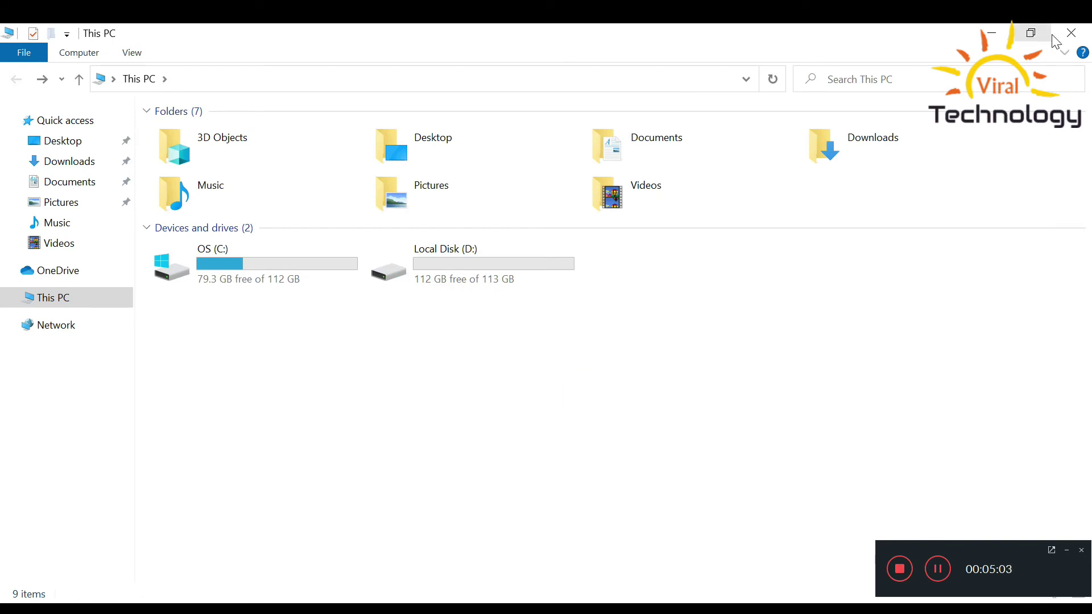
click(1073, 35)
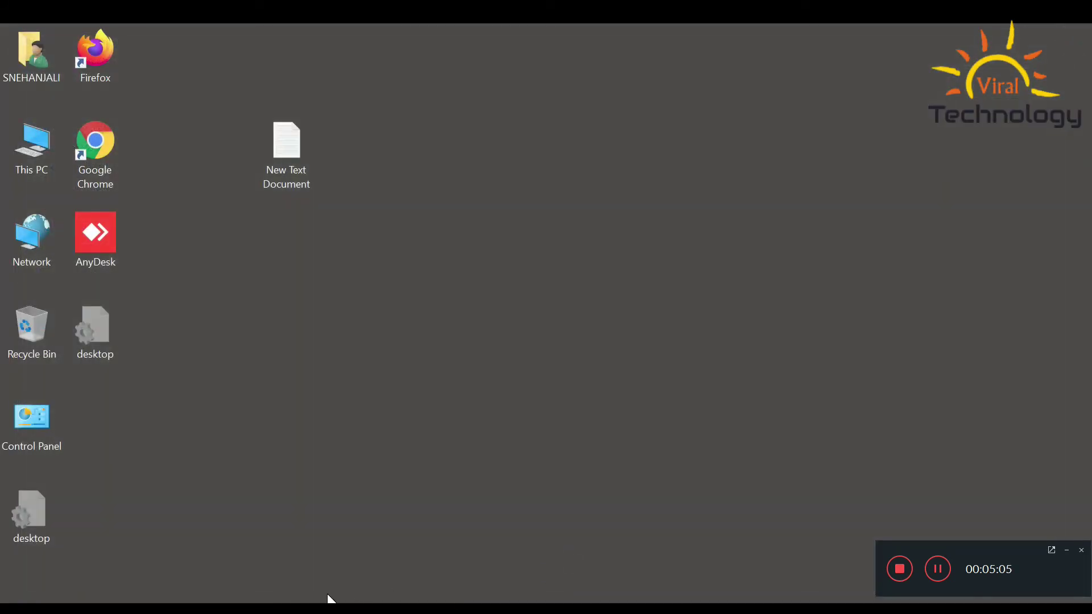
double_click(52, 148)
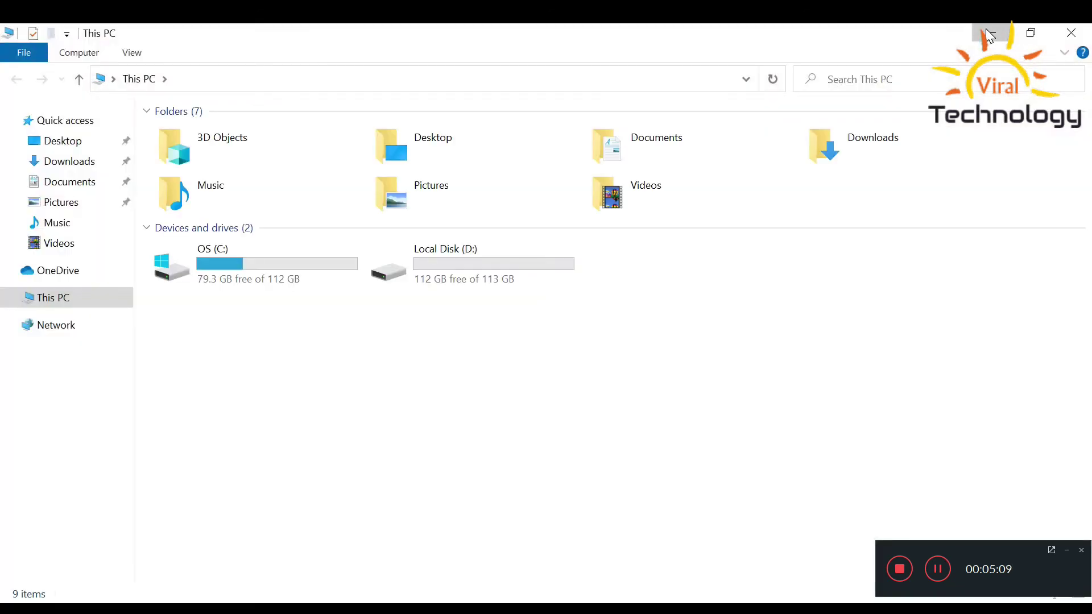
click(991, 33)
Step: Copy the command powercfg.exe /h on from the New Text Document in Notepad, and minimize its window
key(alt+Tab)
text(g)
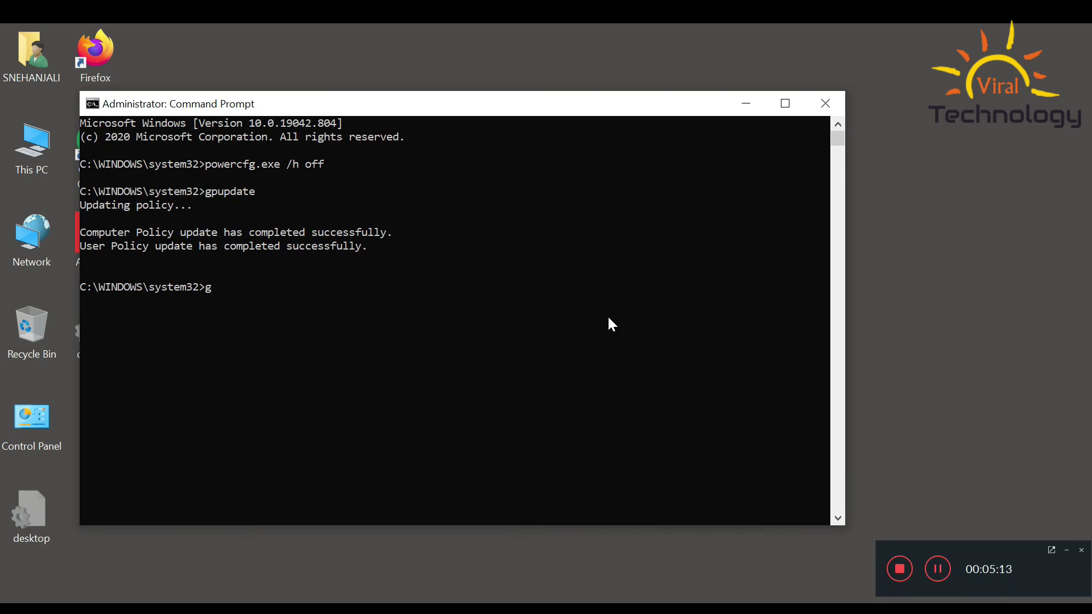
key(BackSpace)
key(alt+Tab)
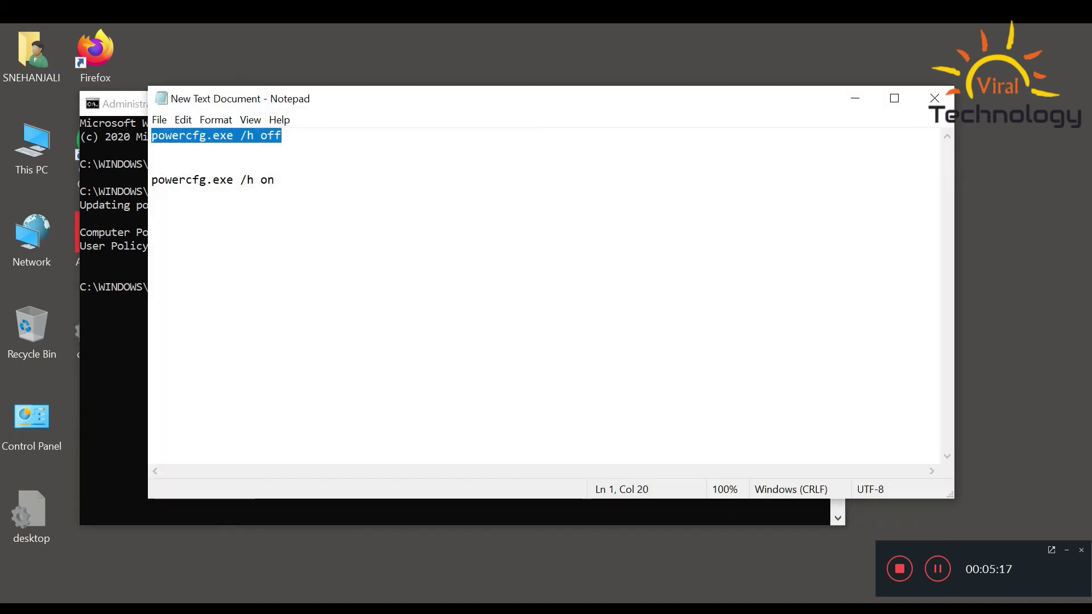
drag(155, 181, 274, 181)
key(super+c)
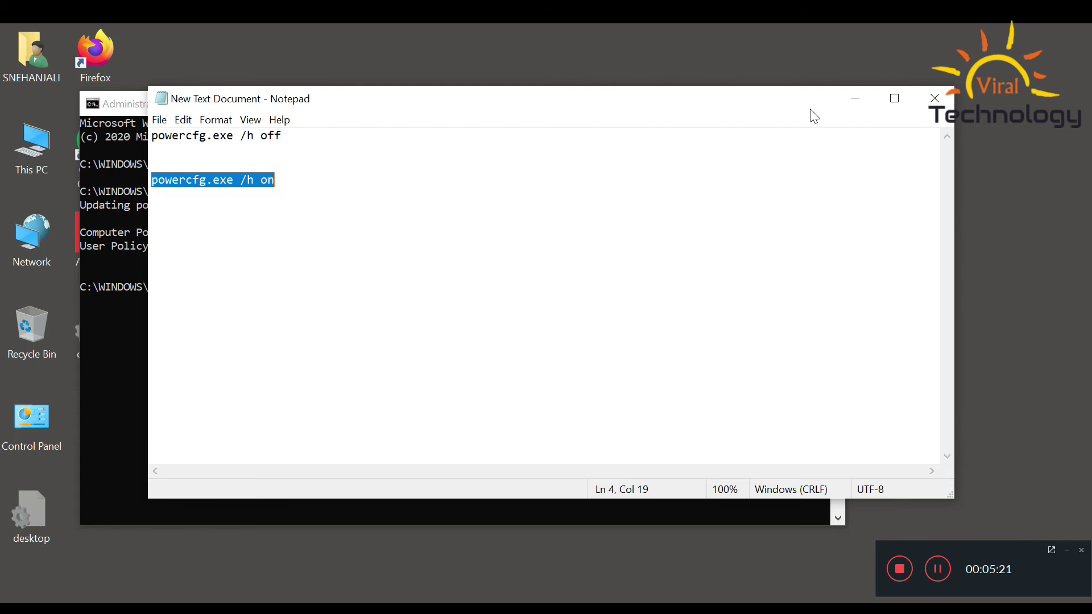
click(855, 98)
Step: Run powercfg.exe /h on in the administrator Command Prompt to turn hibernation back on, and minimize the window
click(385, 279)
right_click(291, 279)
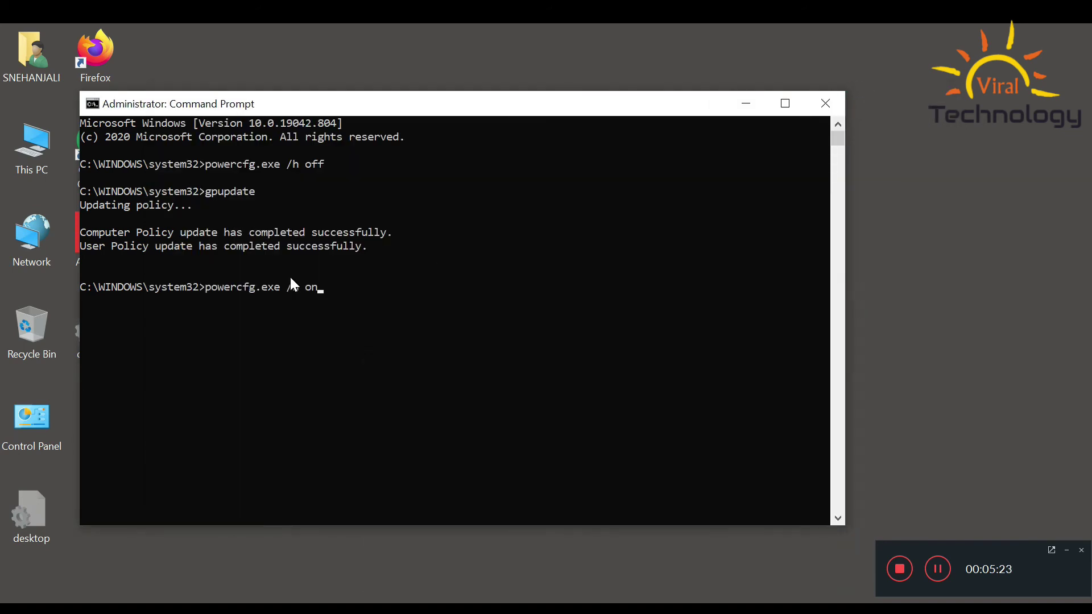
key(Return)
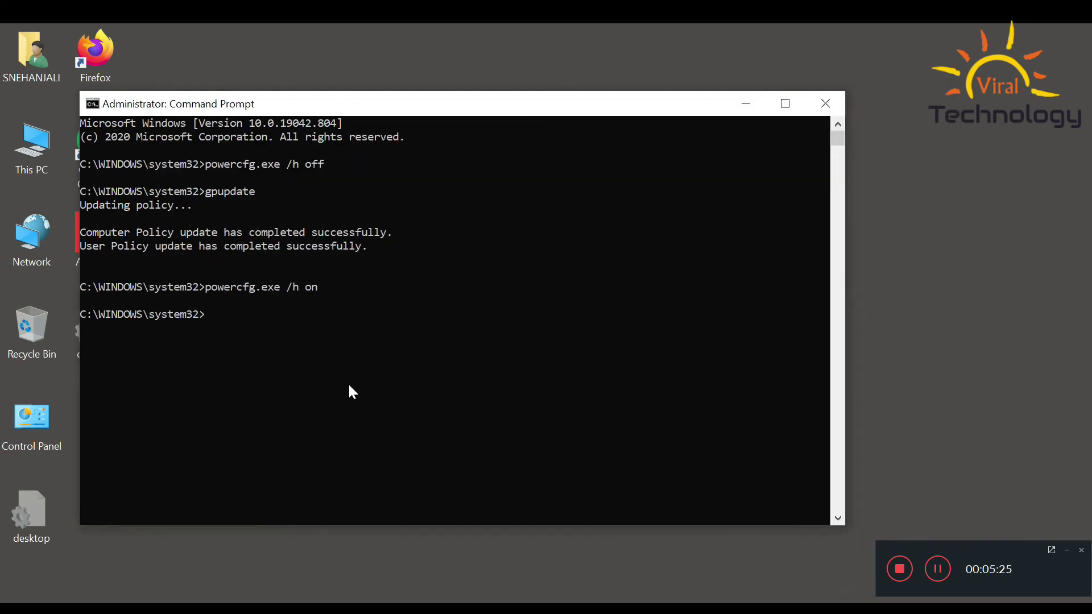
click(744, 104)
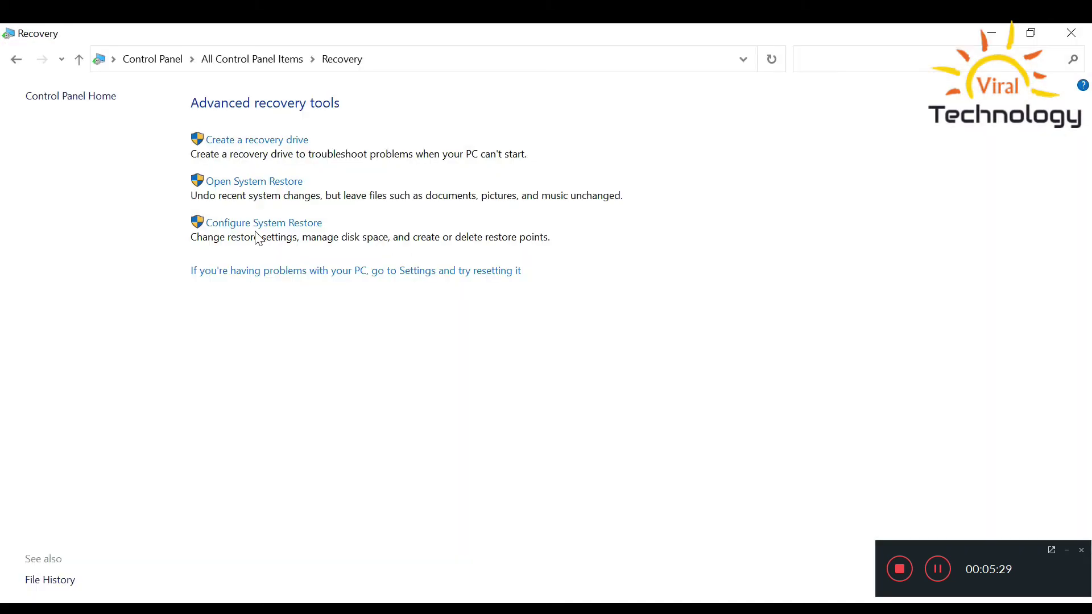
Step: Turn on system protection for the OS (C:) drive in the System Restore configuration, and close System Properties and Recovery
click(259, 221)
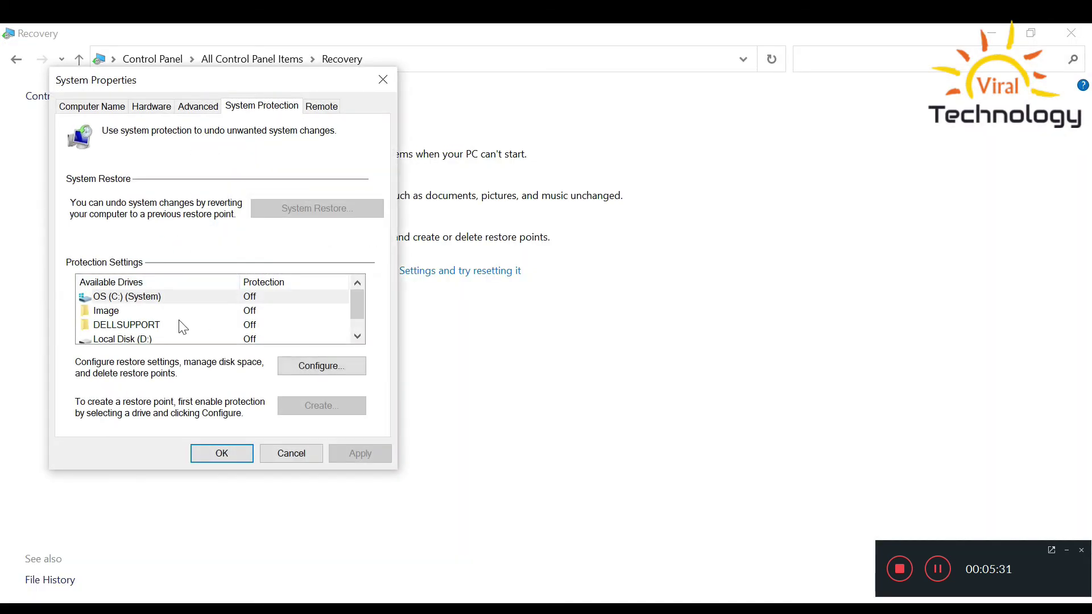
click(254, 297)
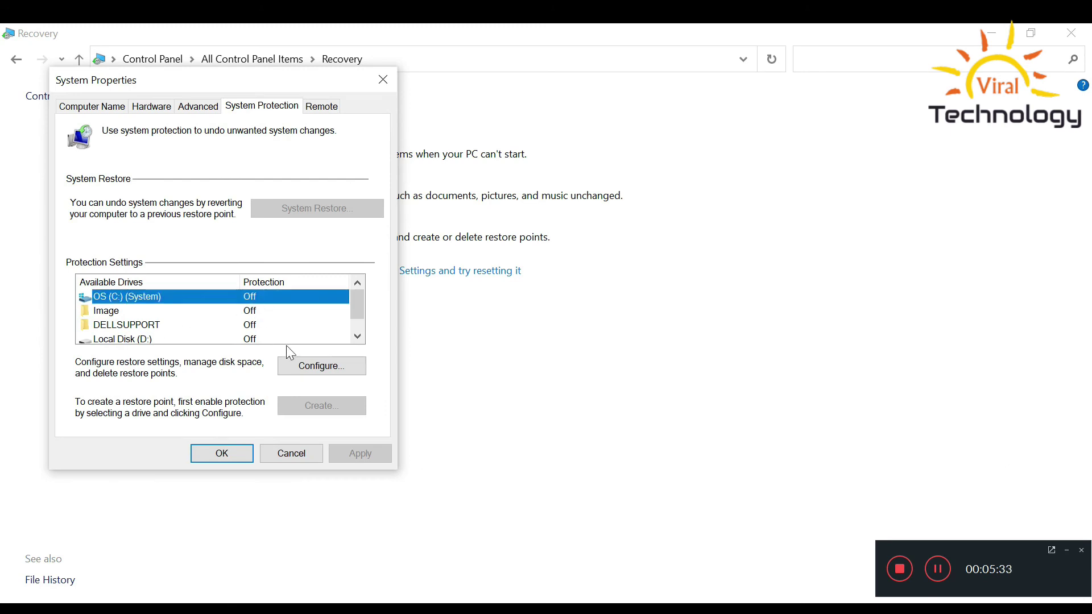
click(307, 370)
click(133, 199)
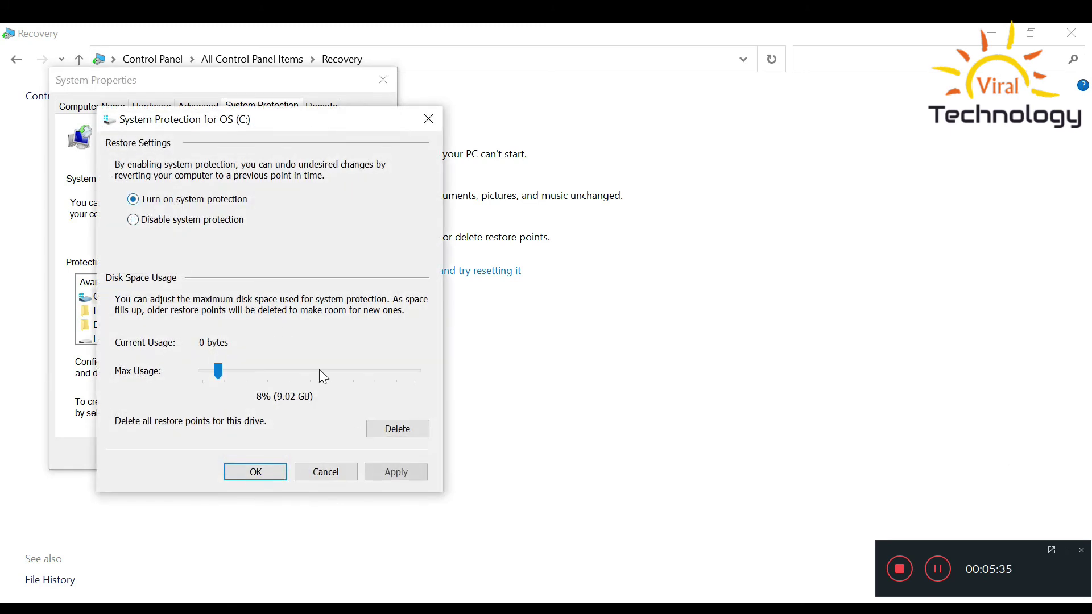
click(396, 473)
click(264, 472)
click(219, 454)
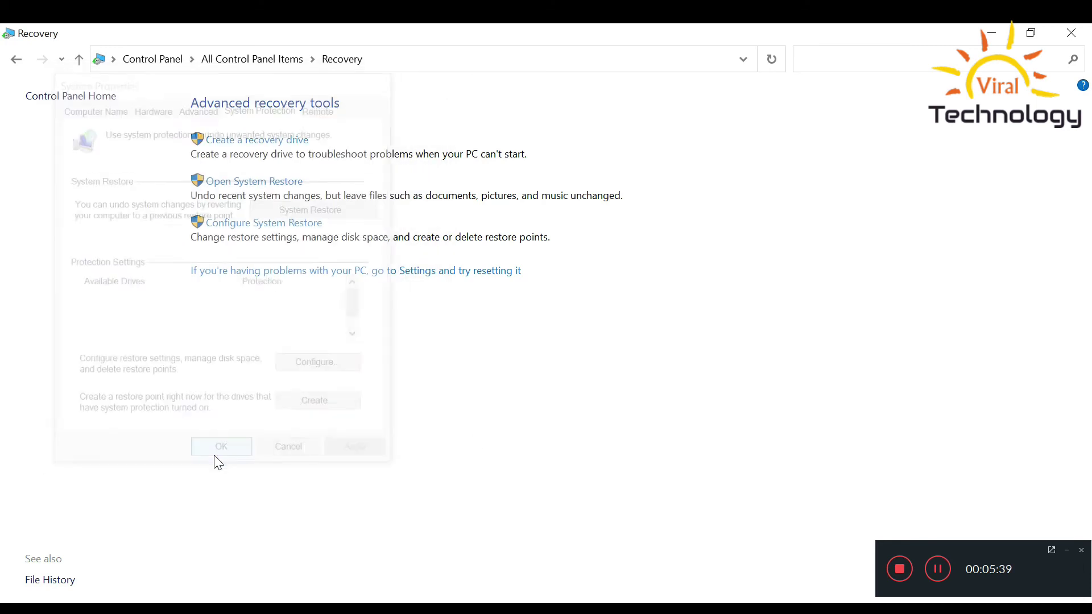
click(1073, 36)
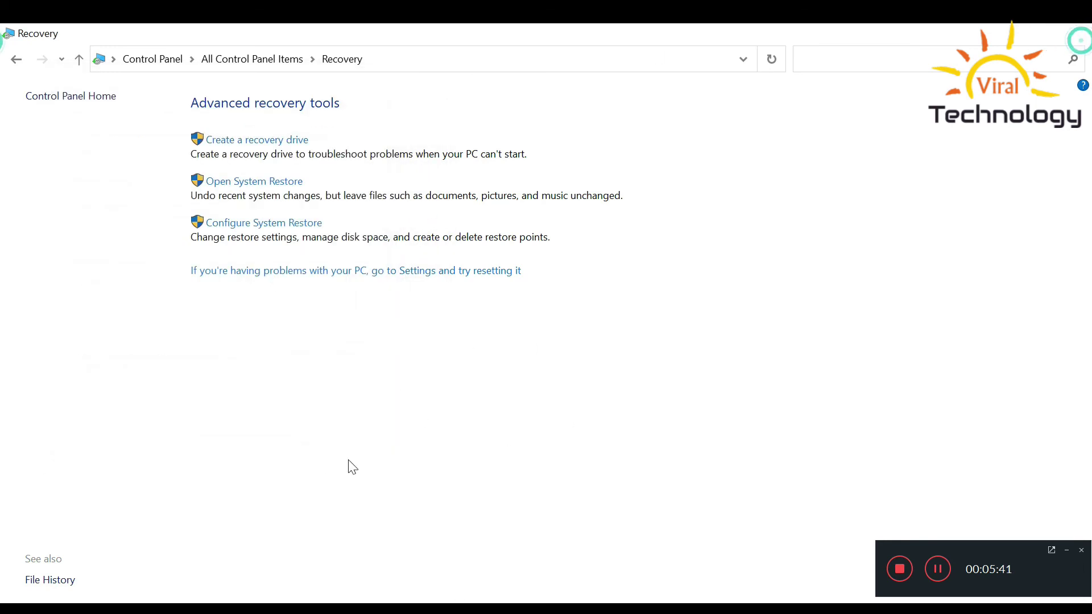
key(super+s)
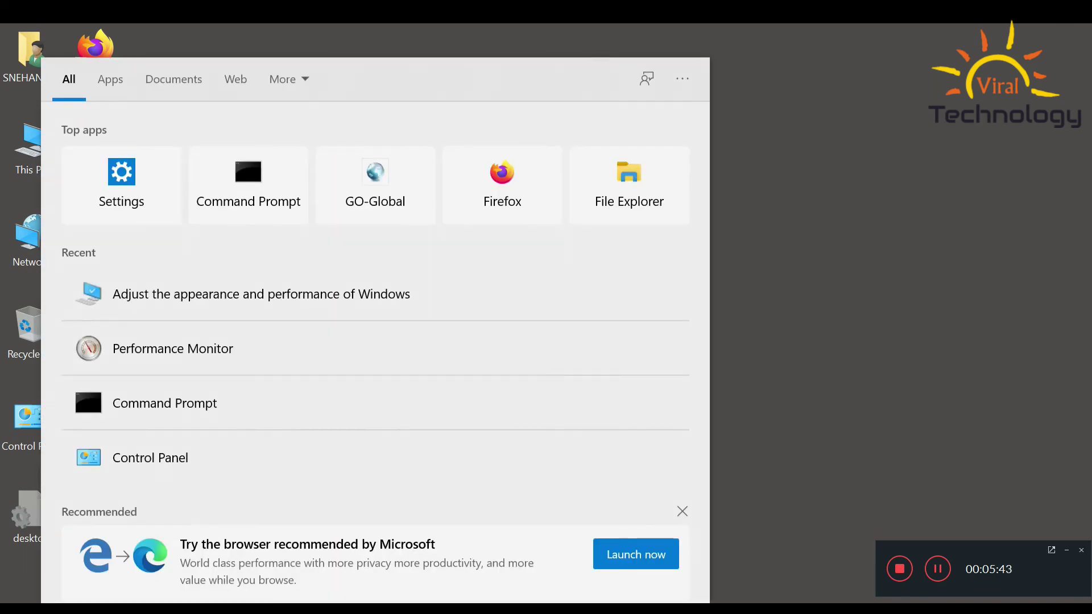
text(per)
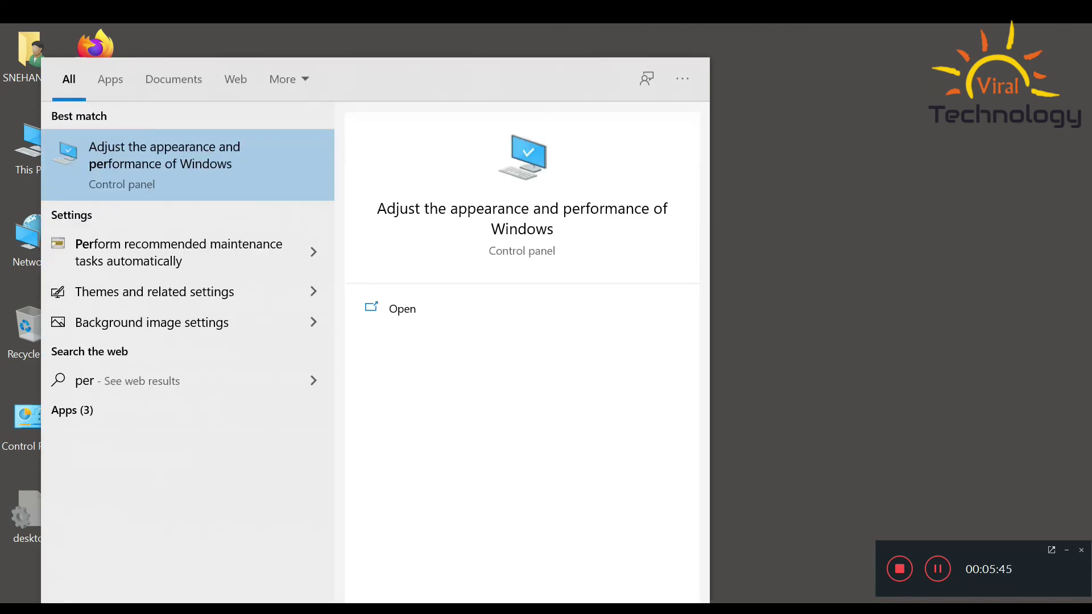
click(157, 245)
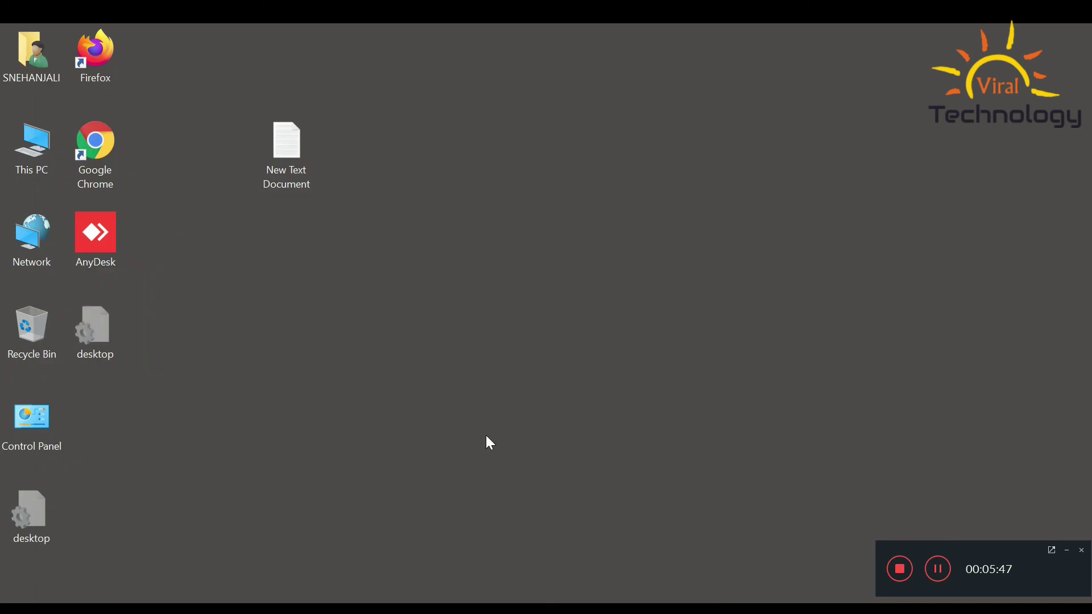
click(744, 484)
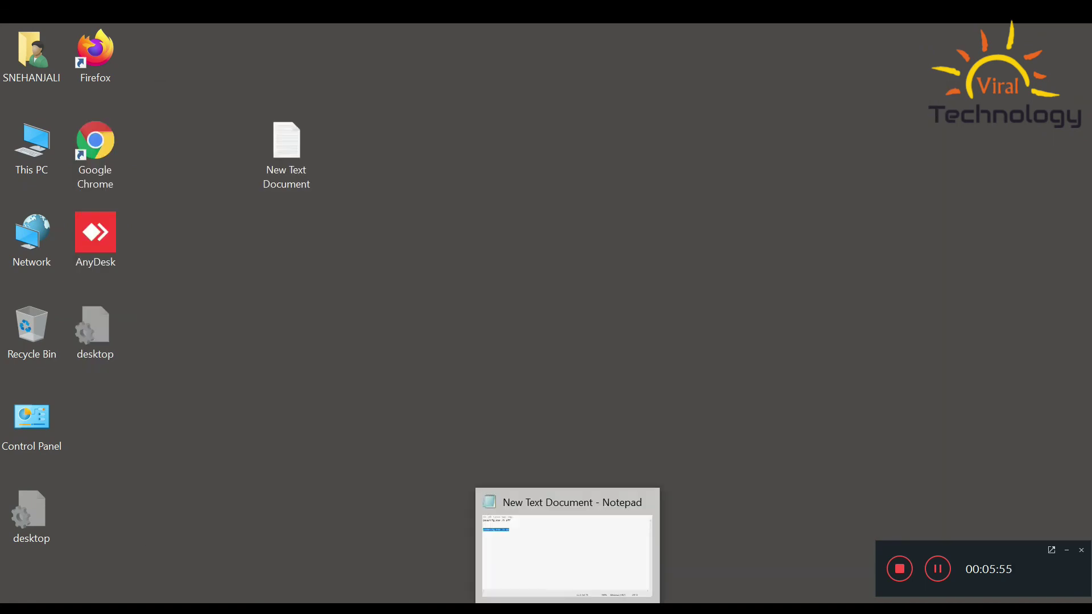
Step: Search Windows for the performance options and set virtual memory to automatically manage the paging file size for all drives
key(super+s)
text(per)
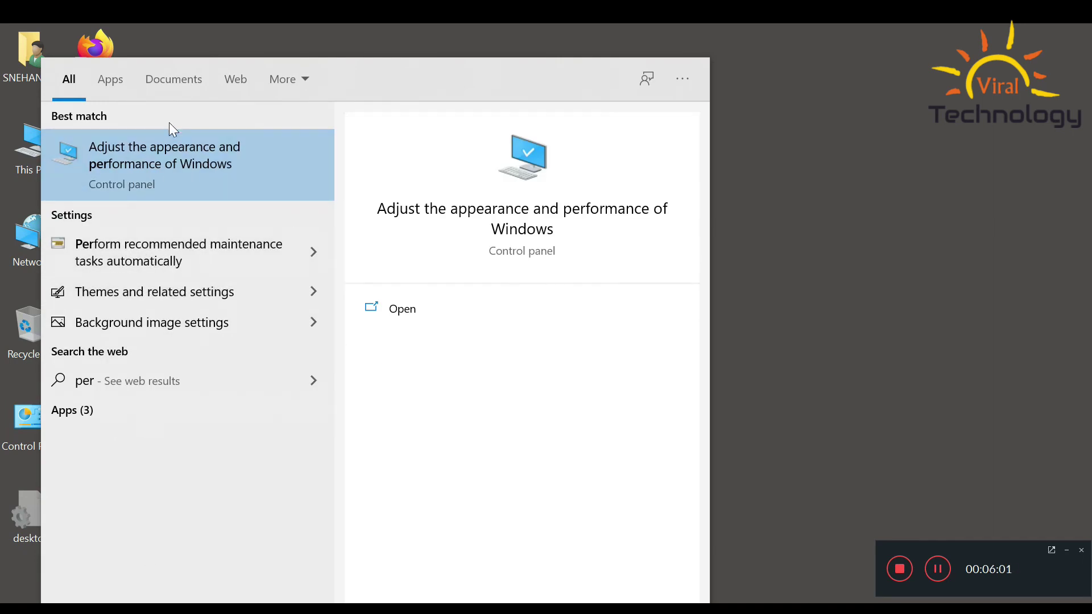
click(141, 152)
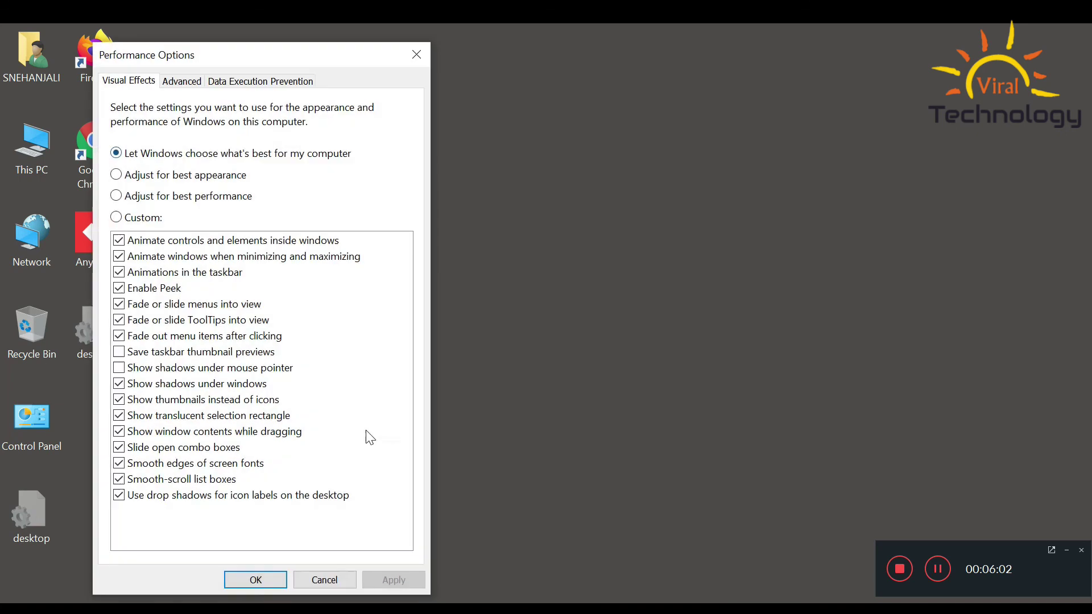
click(189, 87)
click(364, 324)
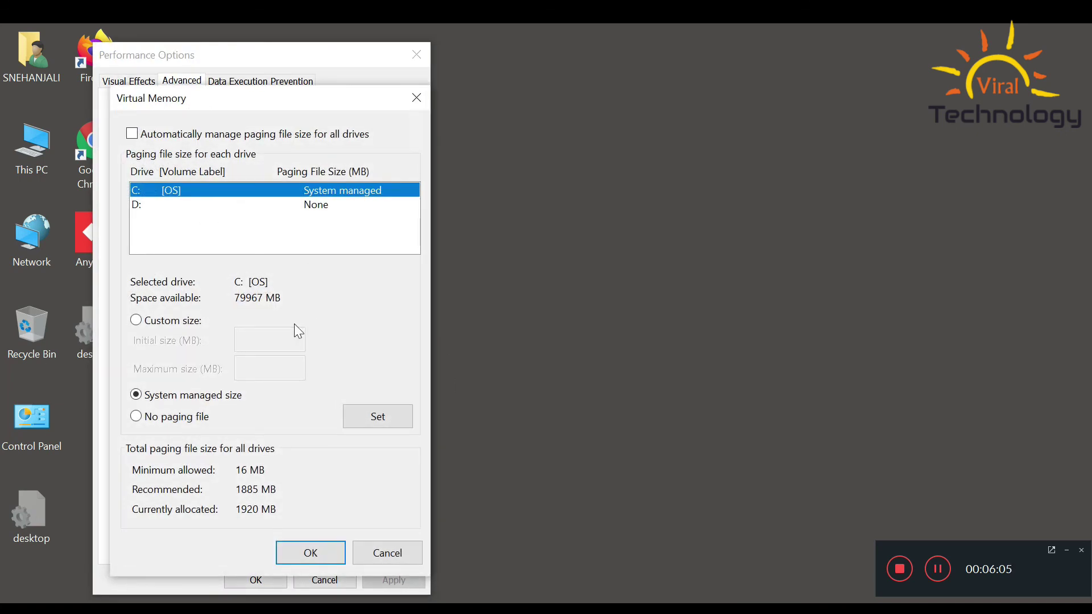
click(132, 133)
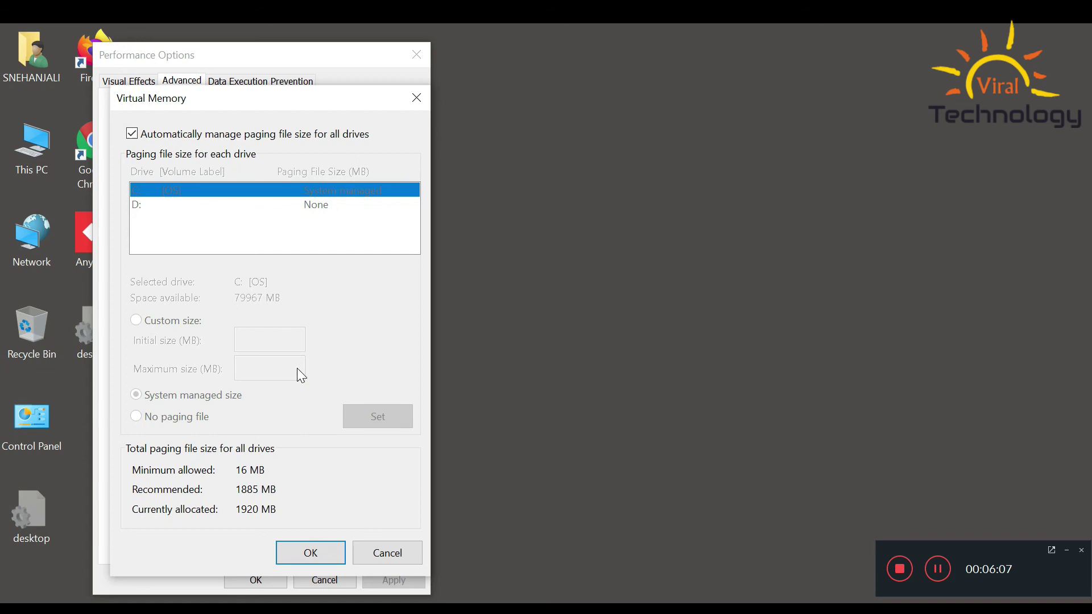
click(318, 553)
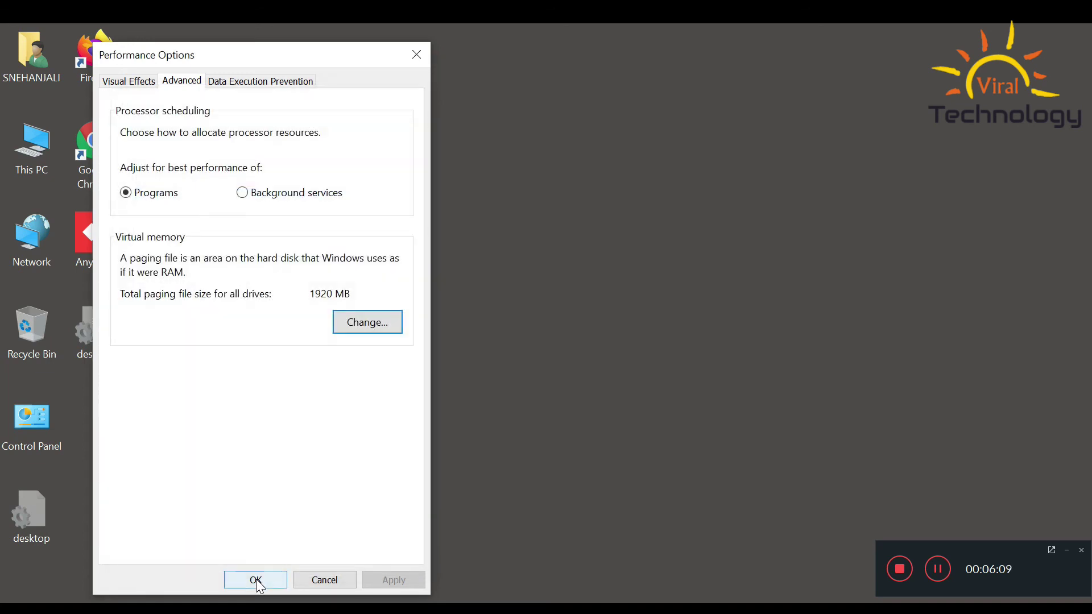
click(256, 580)
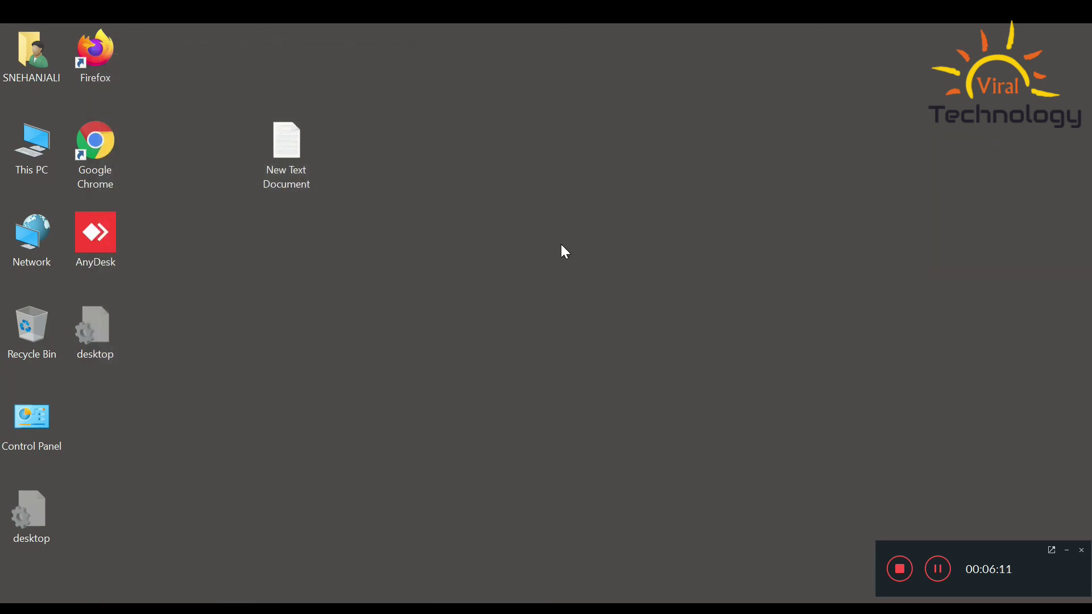
Step: Refresh the desktop and run gpupdate in the administrator Command Prompt
right_click(565, 250)
click(631, 294)
key(alt+Tab)
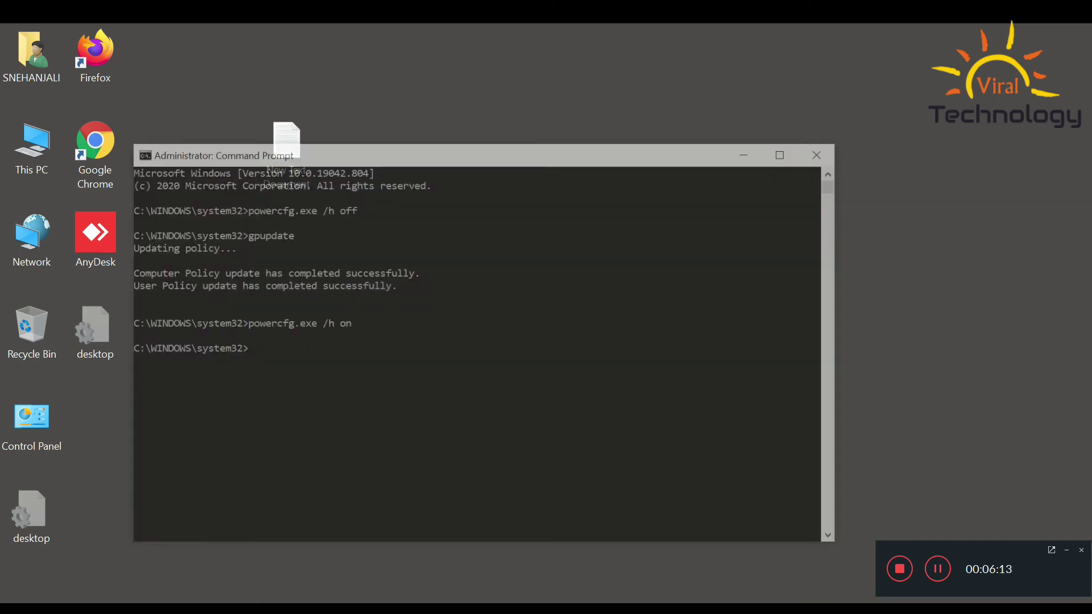
text(g)
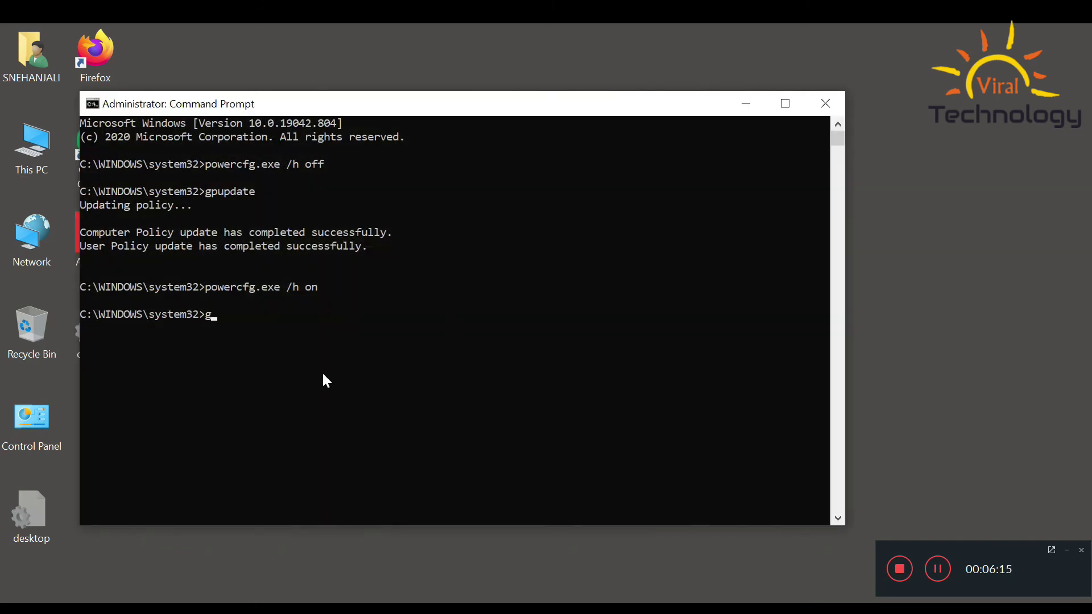
text(pupdate)
key(Return)
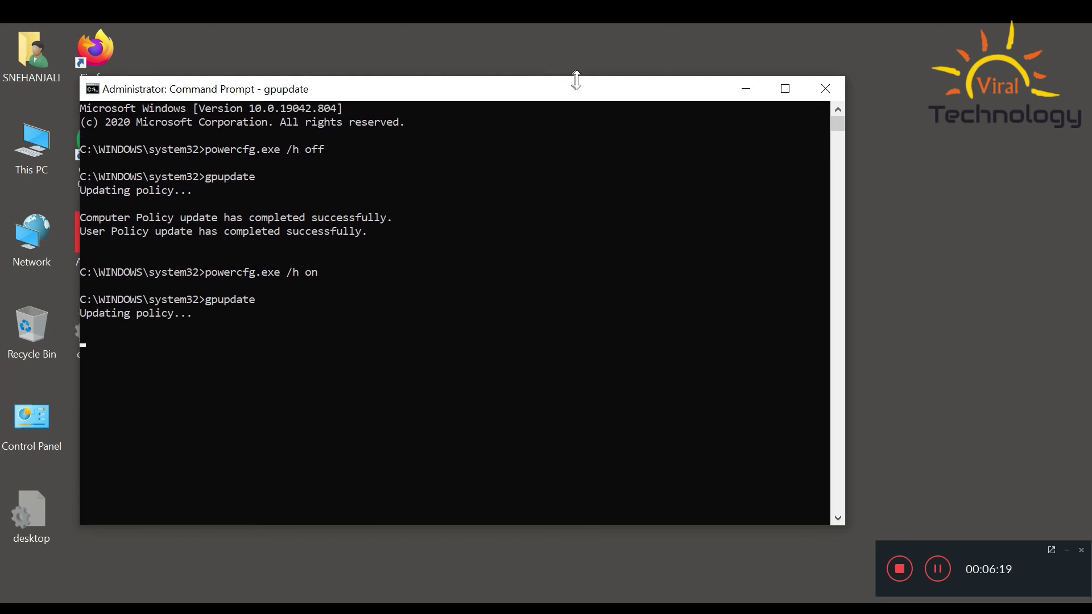
drag(519, 90, 723, 61)
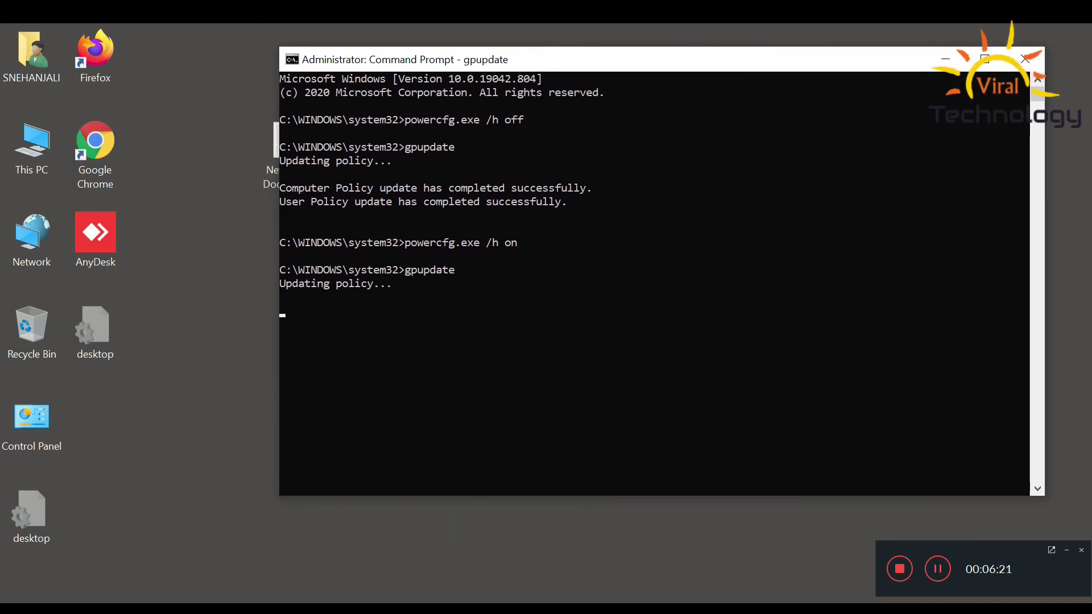
Step: Close the Notepad text document and end the Command Prompt session with the exit command
key(alt+Tab)
click(938, 103)
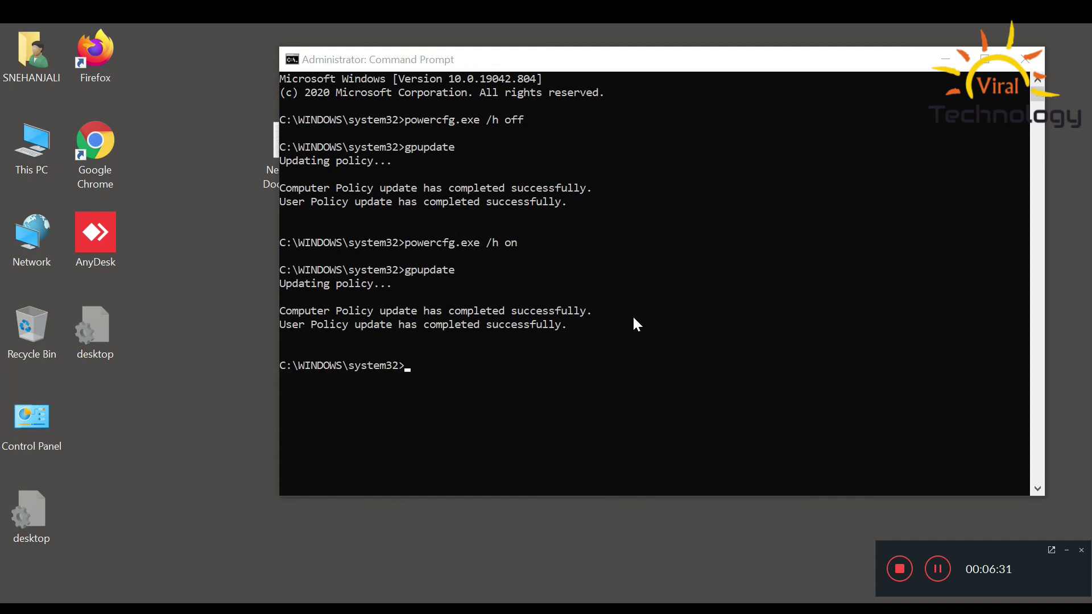
click(580, 404)
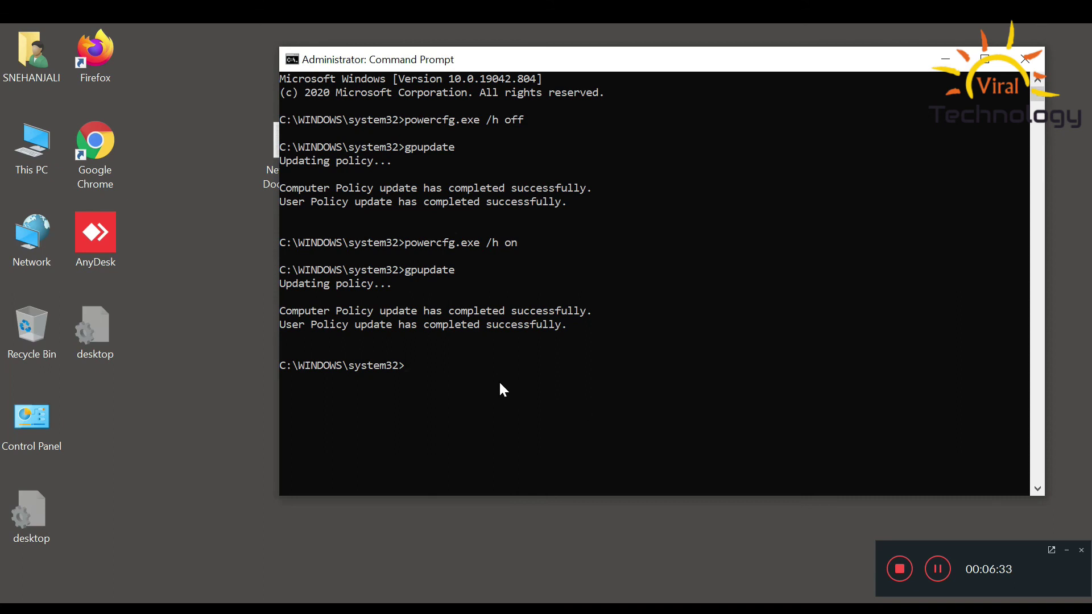
text(exi)
text(t)
key(Return)
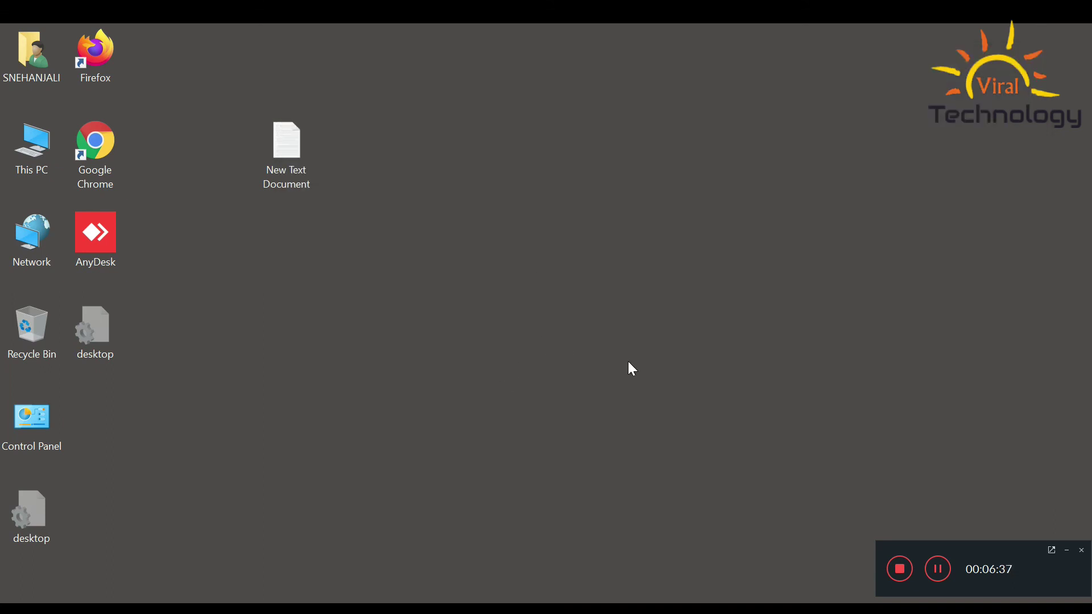